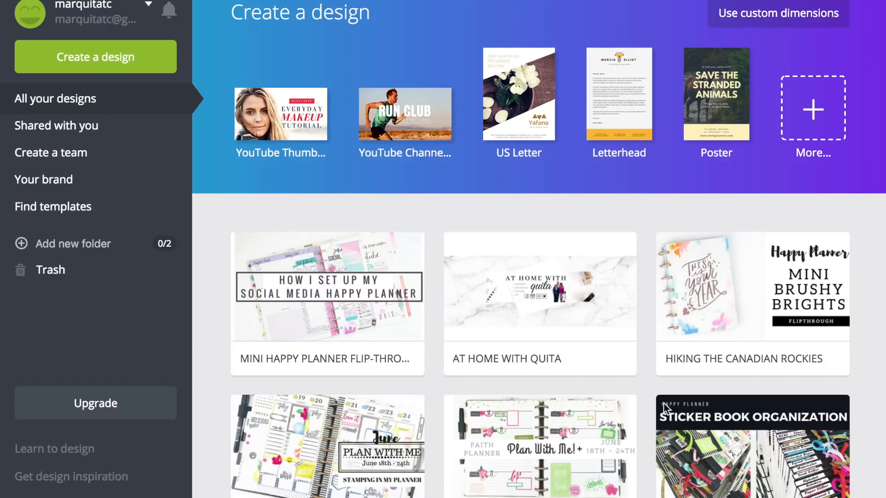
# Create a new blank YouTube Channel Art design.
pyautogui.scroll(-9, 664, 404)
pyautogui.scroll(5, 663, 403)
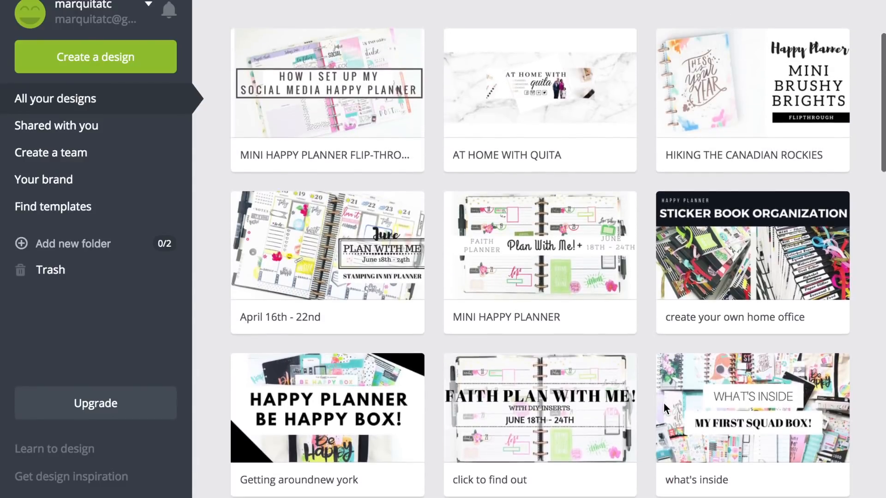
pyautogui.scroll(-3, 664, 403)
pyautogui.scroll(-2, 664, 403)
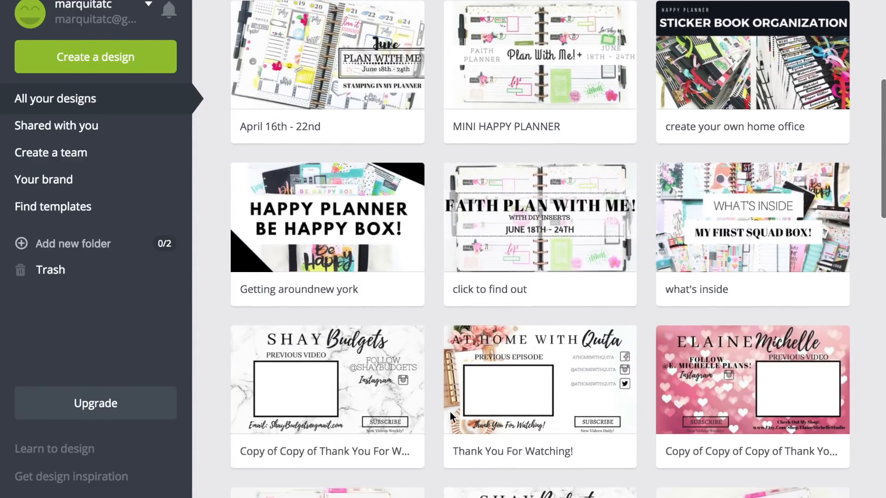
pyautogui.scroll(1, 500, 331)
pyautogui.scroll(8, 500, 332)
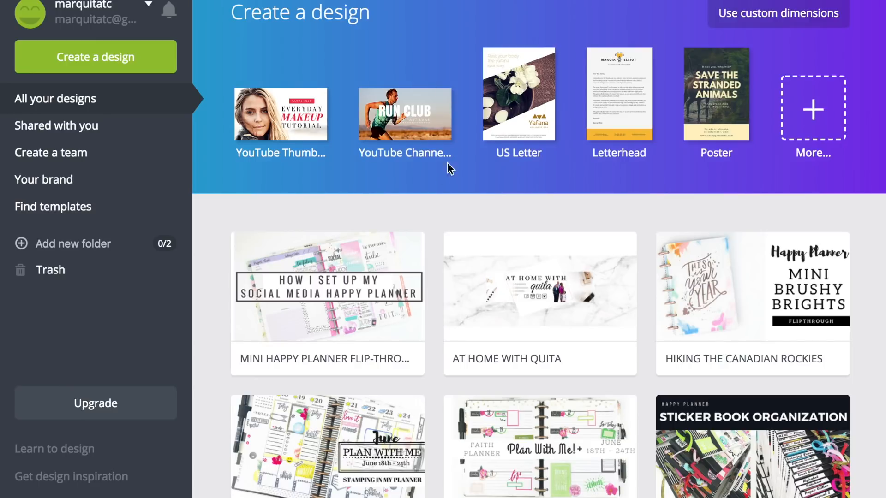
pyautogui.click(440, 127)
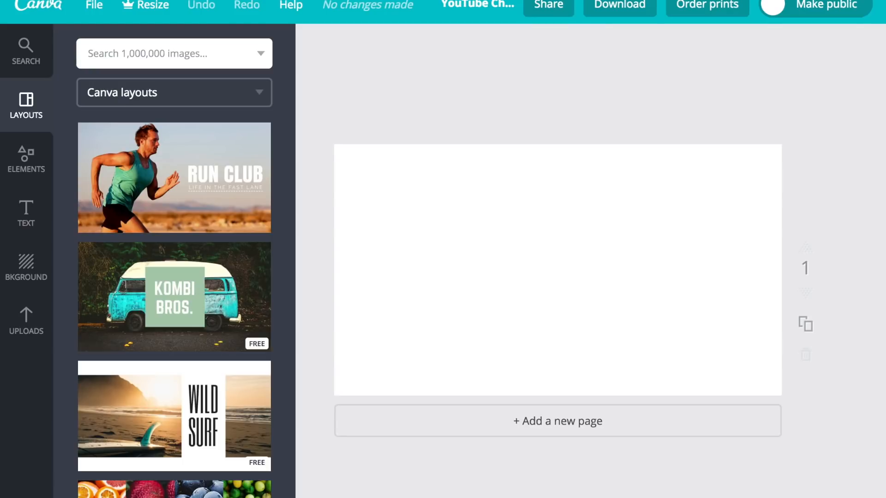
# Place the uploaded channel art size template with the text and logo safe area on the blank page.
pyautogui.moveTo(781, 73); pyautogui.dragTo(181, 307)
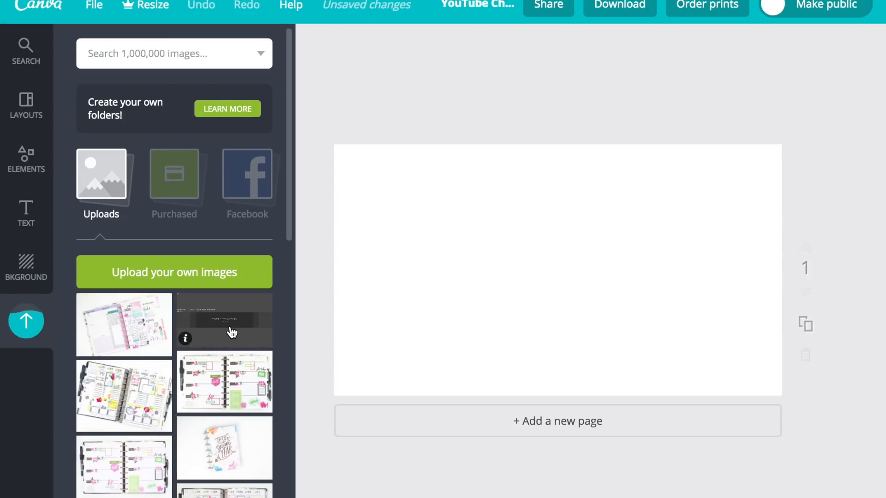
pyautogui.click(231, 327)
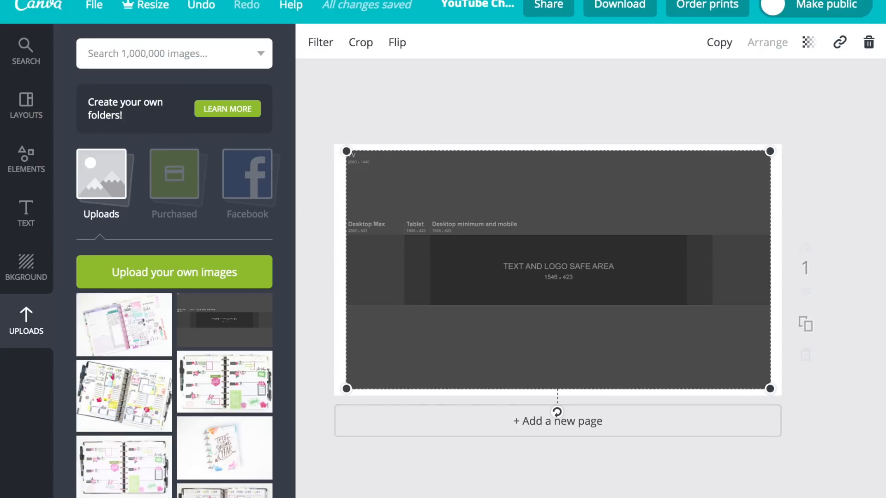
pyautogui.hotkey('ctrl', '+')
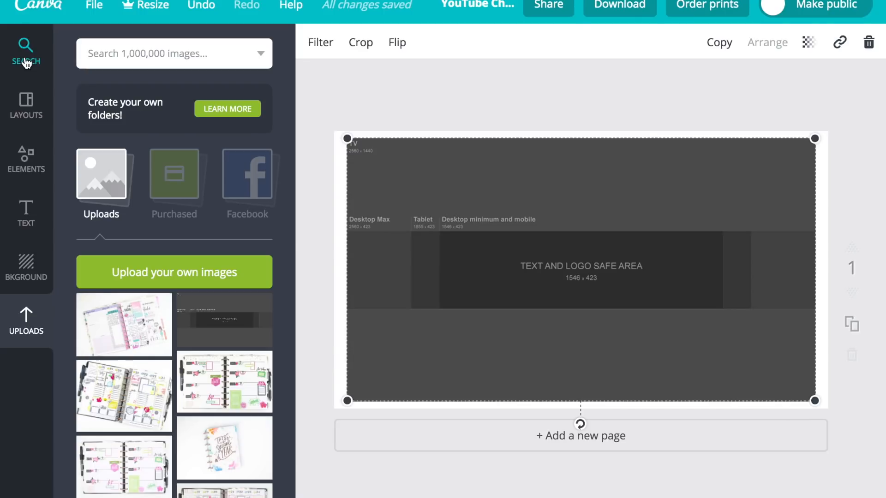
# Browse the ready-made Canva layouts for channel art and the available element categories.
pyautogui.click(31, 115)
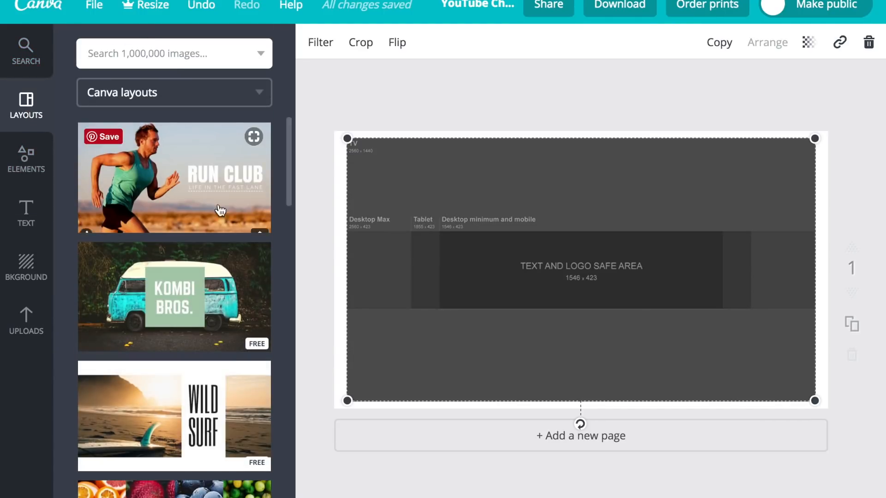
pyautogui.scroll(-5, 164, 318)
pyautogui.scroll(-7, 164, 318)
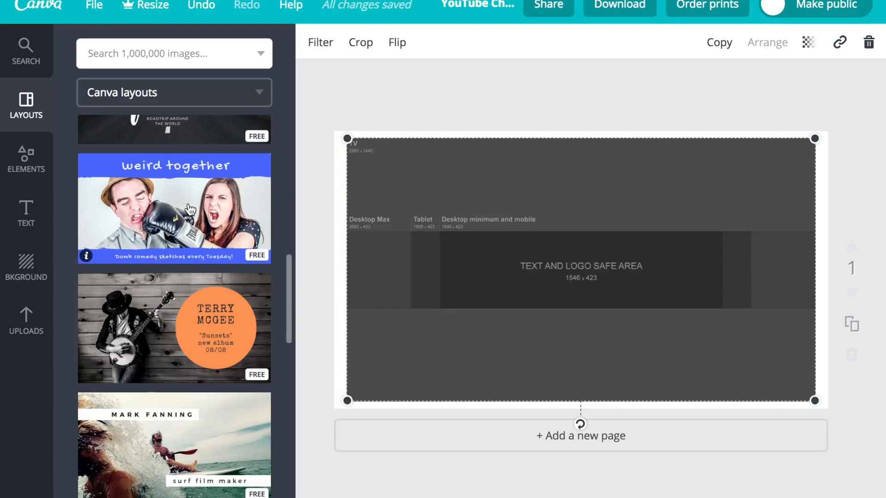
pyautogui.scroll(-10, 235, 343)
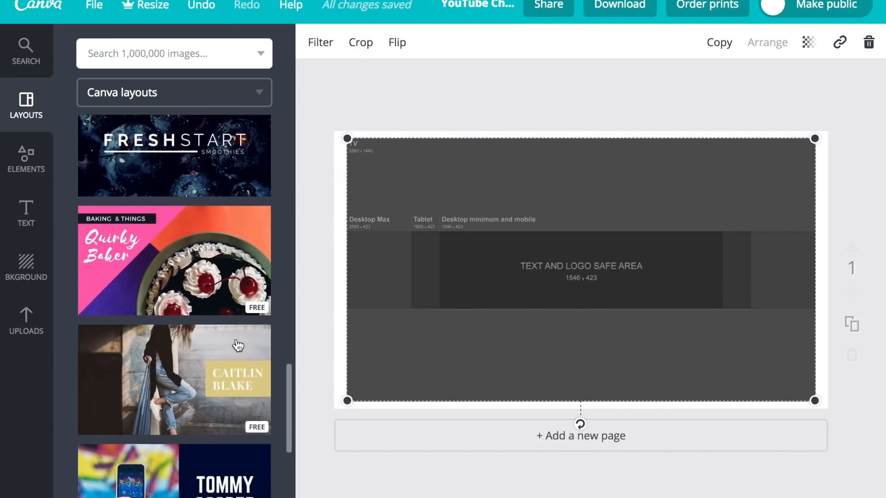
pyautogui.scroll(-10, 238, 346)
pyautogui.scroll(-10, 238, 345)
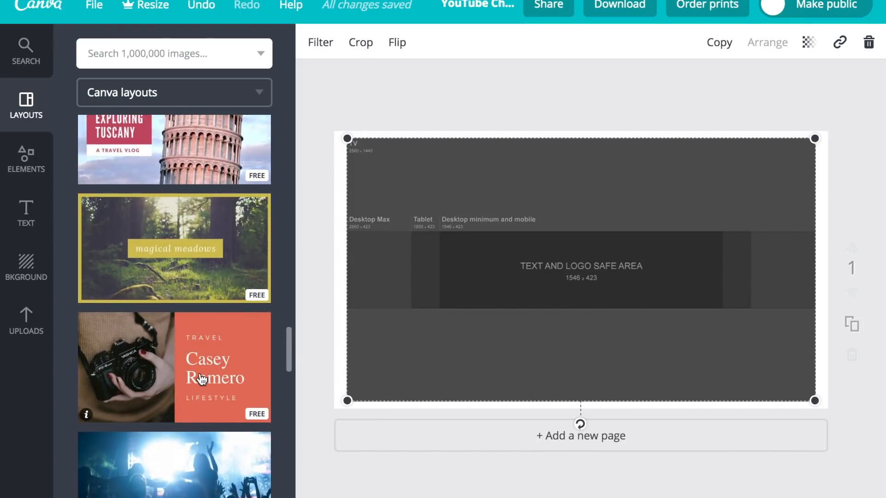
pyautogui.scroll(-10, 202, 380)
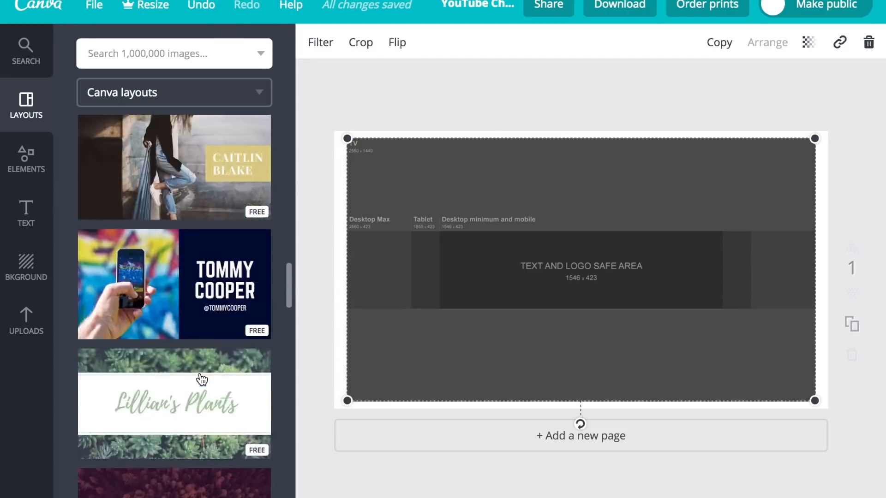
pyautogui.scroll(2, 202, 379)
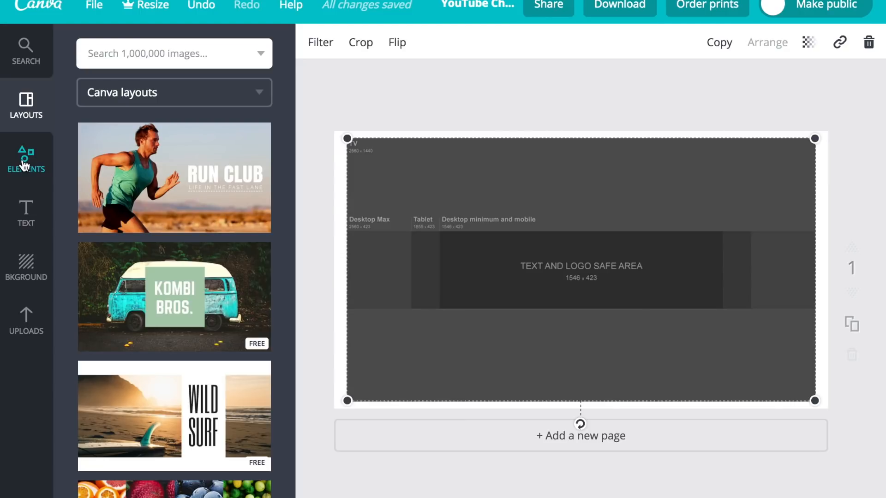
pyautogui.click(34, 177)
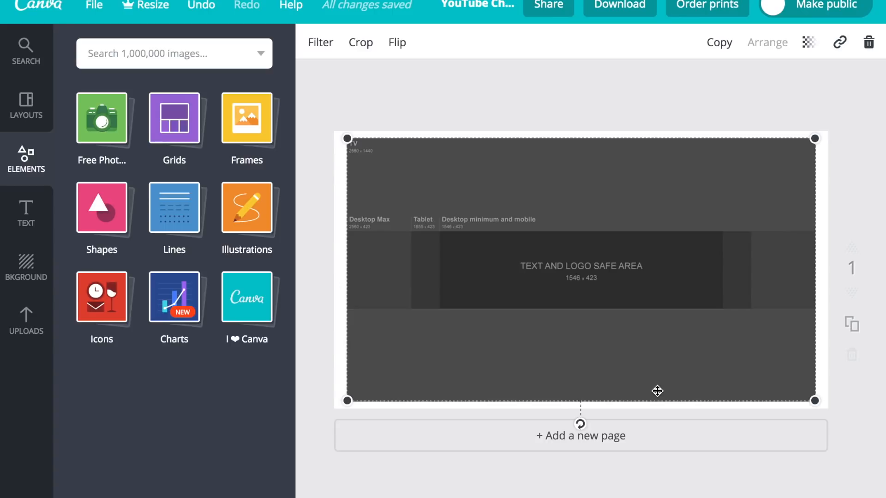
# Add the "Acting Director" text combination to the page and enlarge it to about size 27.6.
pyautogui.click(29, 221)
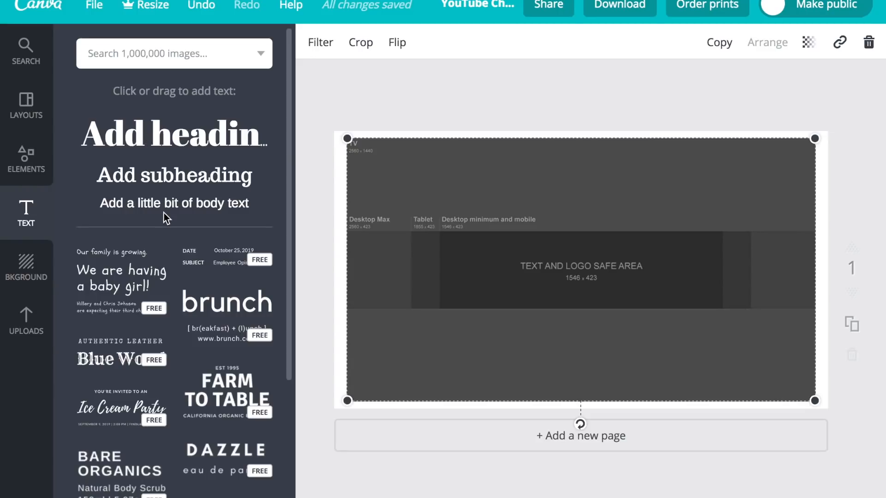
pyautogui.scroll(-10, 187, 335)
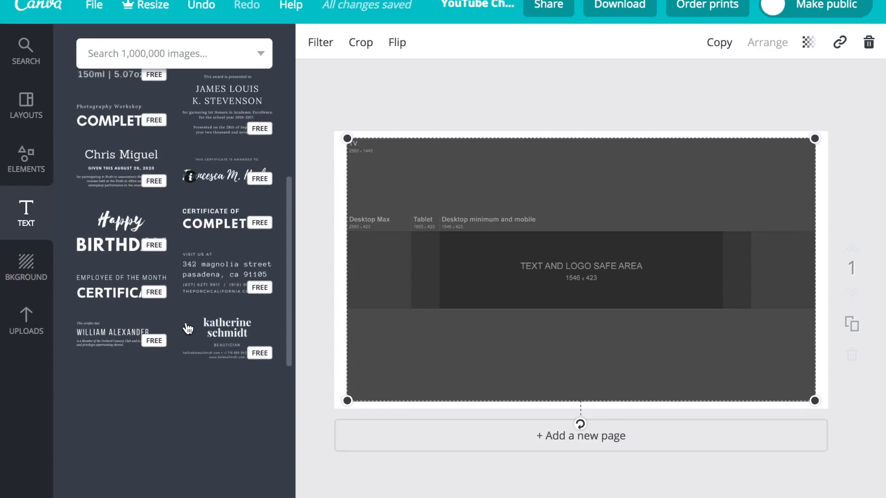
pyautogui.scroll(-7, 226, 397)
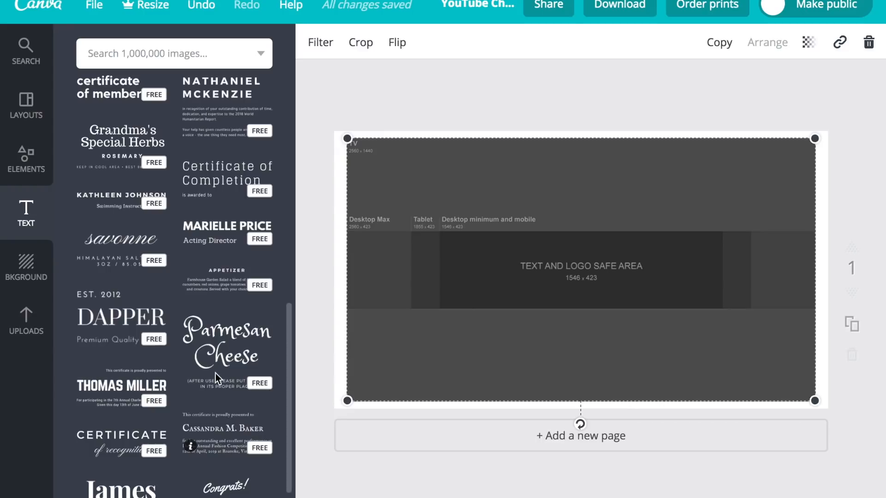
pyautogui.click(198, 229)
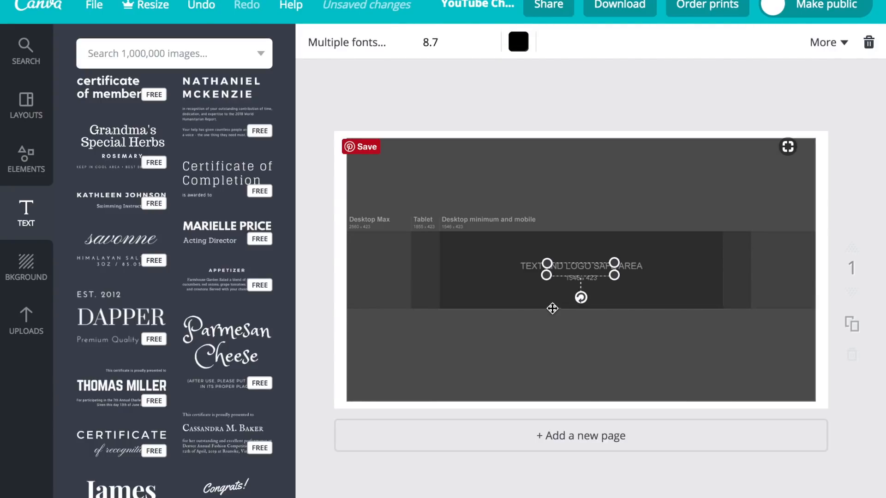
pyautogui.moveTo(546, 264); pyautogui.dragTo(426, 215)
# Colour the enlarged text combination white and move it into the text and logo safe area.
pyautogui.click(519, 46)
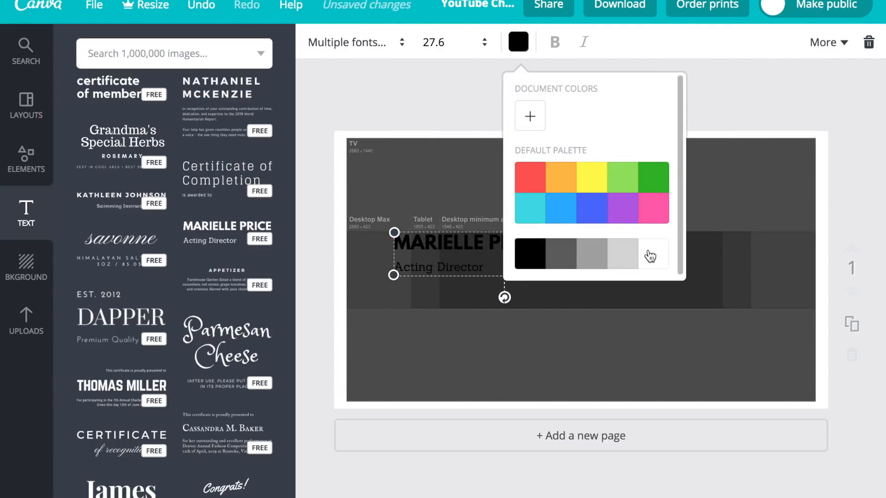
pyautogui.click(651, 256)
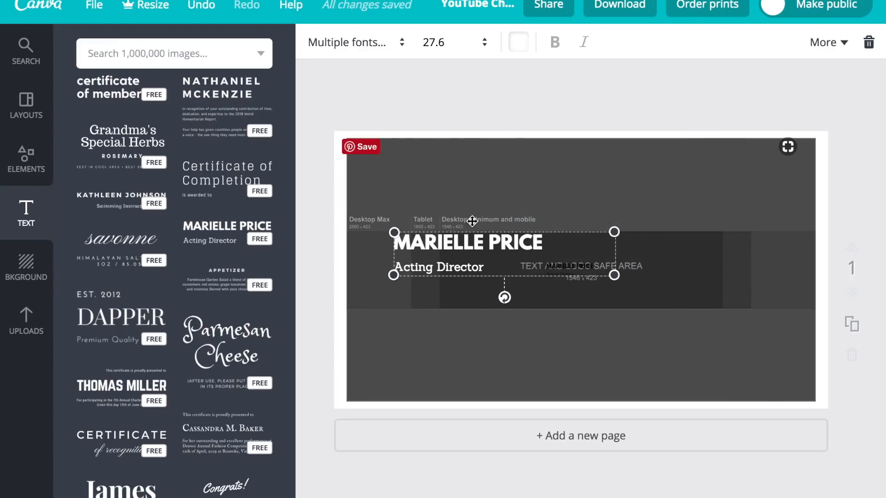
pyautogui.moveTo(489, 252); pyautogui.dragTo(595, 268)
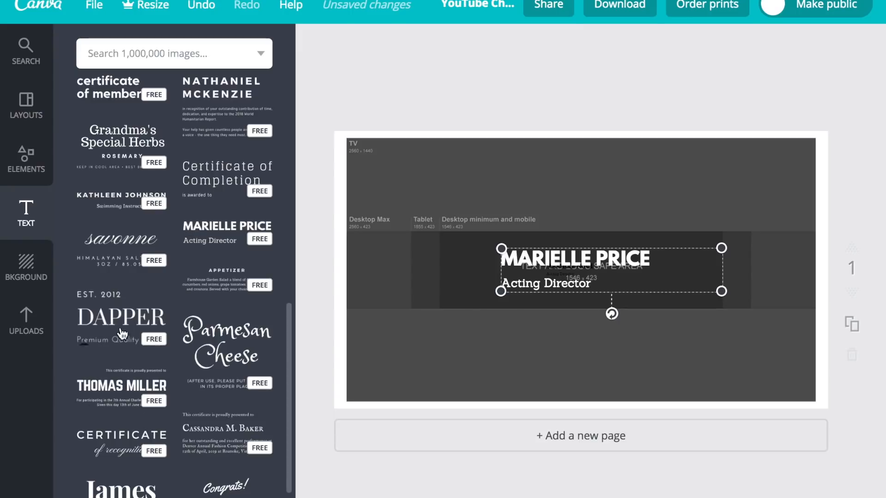
# Delete both lines of the enlarged white text combination.
pyautogui.click(592, 271)
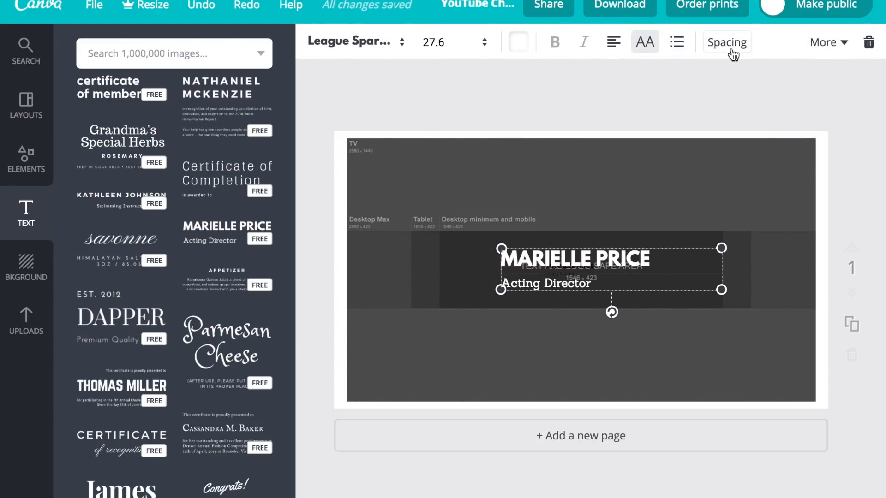
pyautogui.click(869, 42)
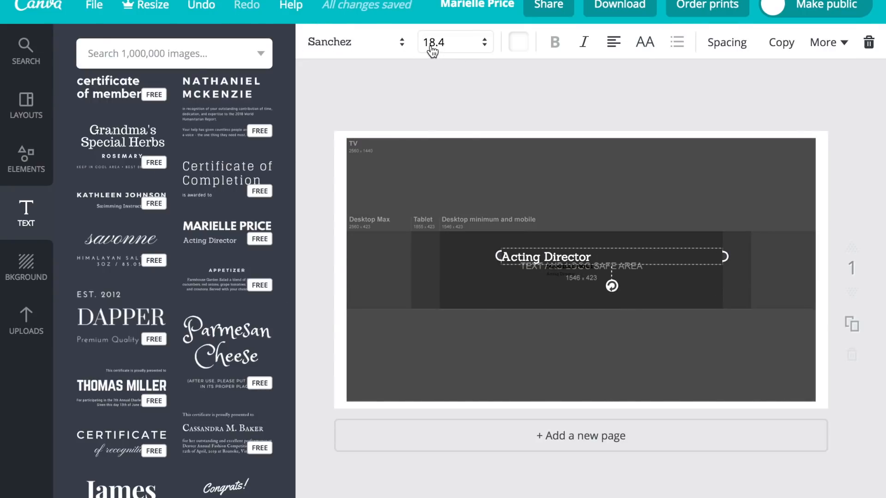
pyautogui.click(869, 51)
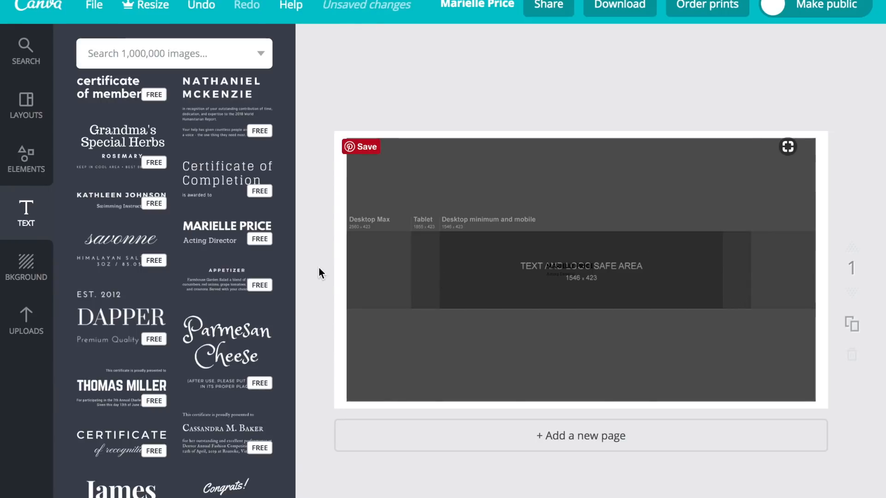
pyautogui.click(26, 269)
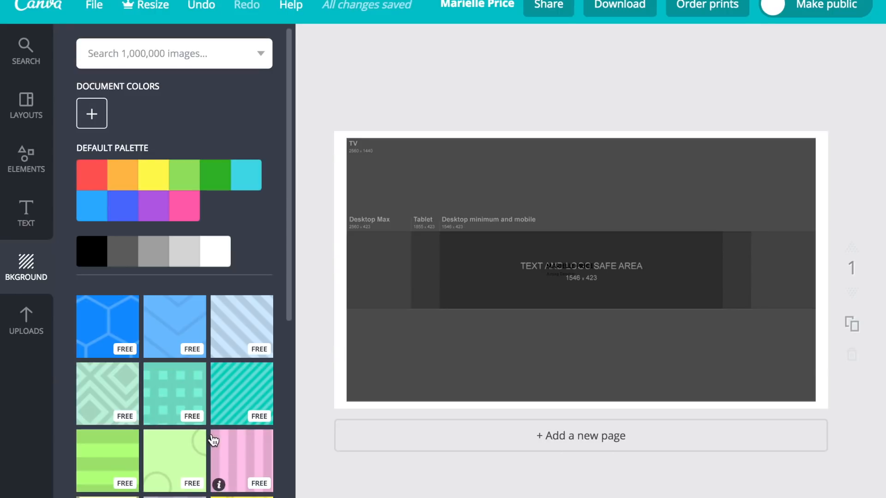
pyautogui.scroll(-2, 212, 438)
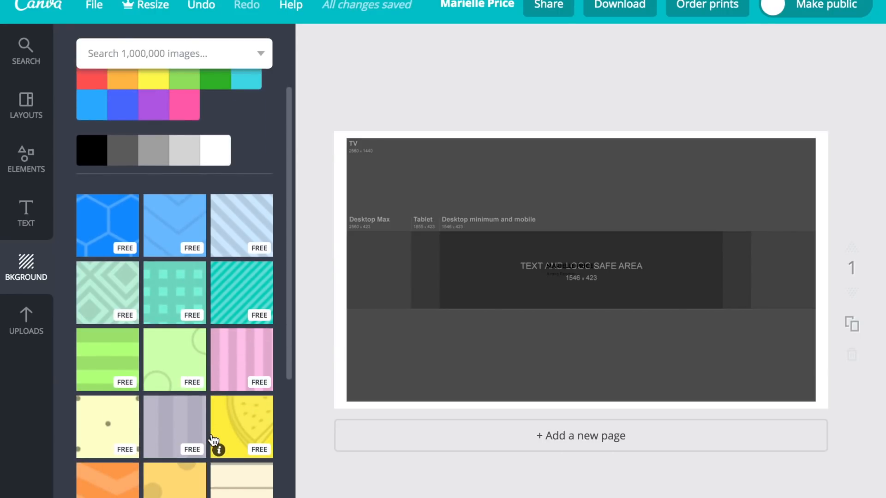
pyautogui.click(20, 325)
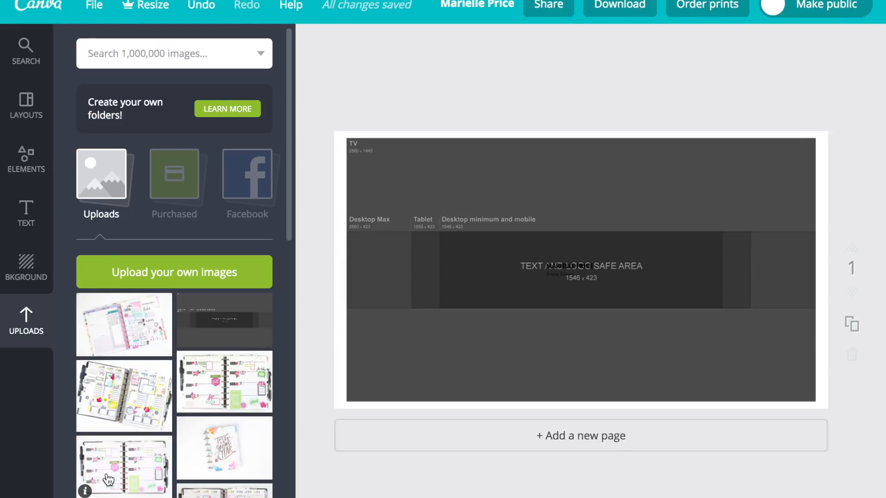
# Delete the leftover small black text from the safe area of the template.
pyautogui.moveTo(576, 273); pyautogui.dragTo(599, 209)
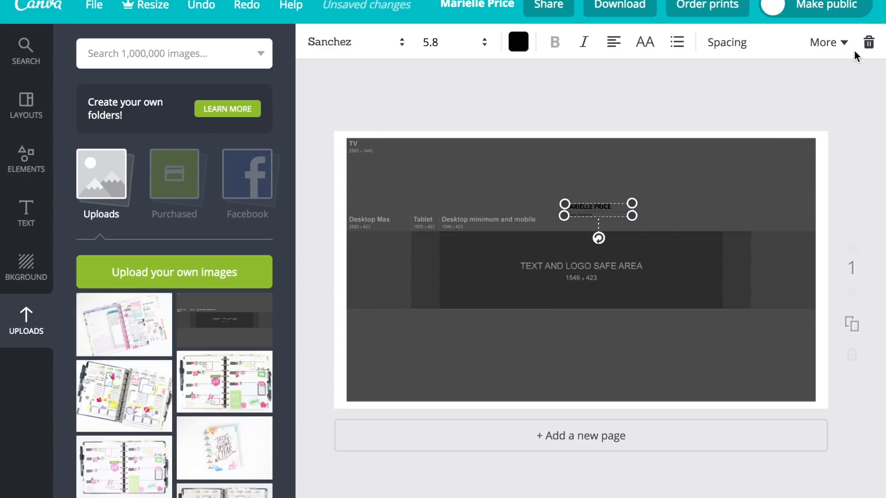
pyautogui.click(869, 42)
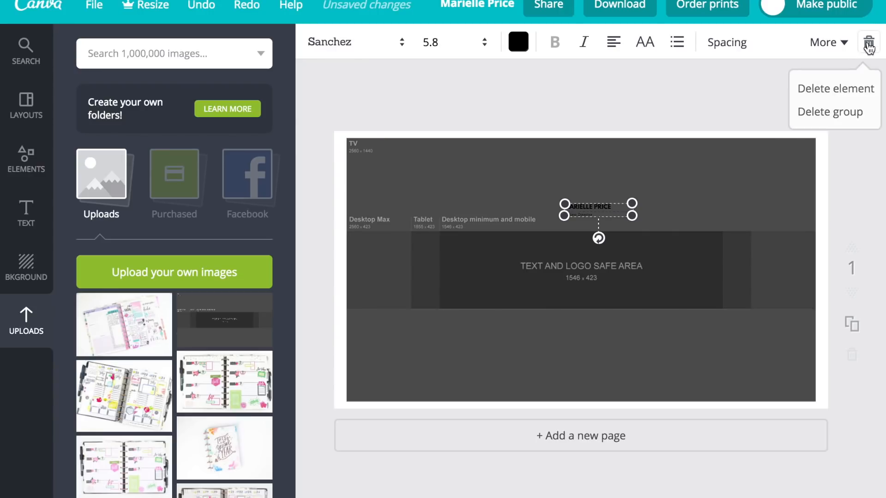
pyautogui.click(811, 91)
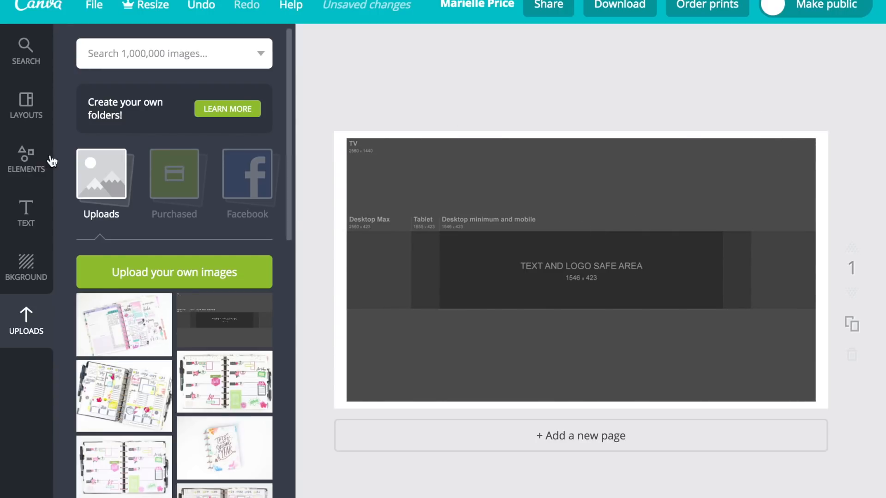
# Browse the free backgrounds and apply the white pattern with faint dotted diagonal lines to the page behind the template.
pyautogui.click(26, 270)
pyautogui.scroll(-6, 187, 332)
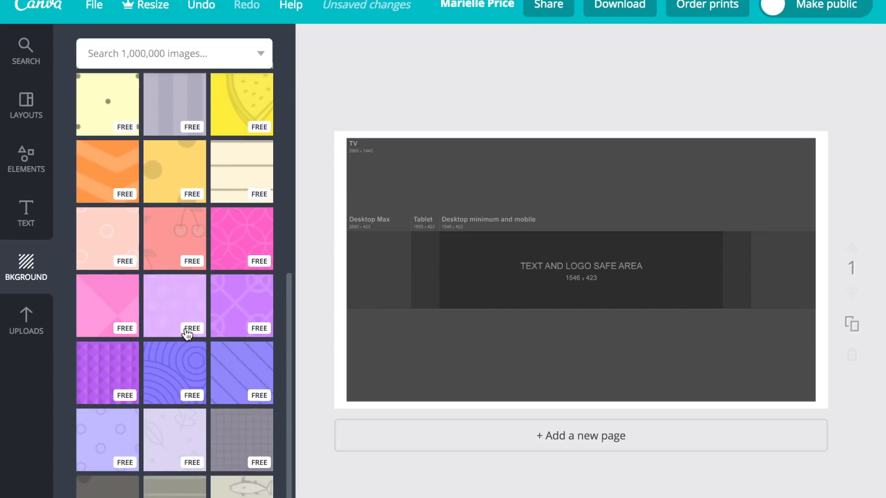
pyautogui.scroll(-2, 187, 333)
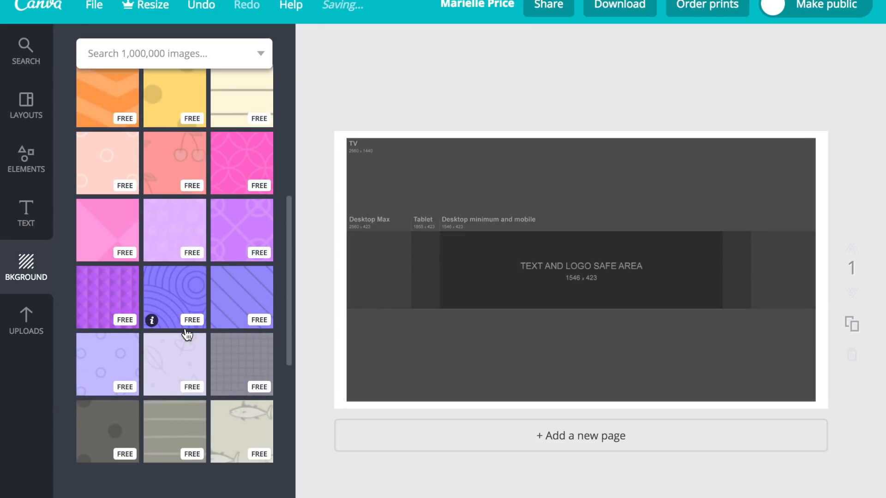
pyautogui.scroll(6, 169, 398)
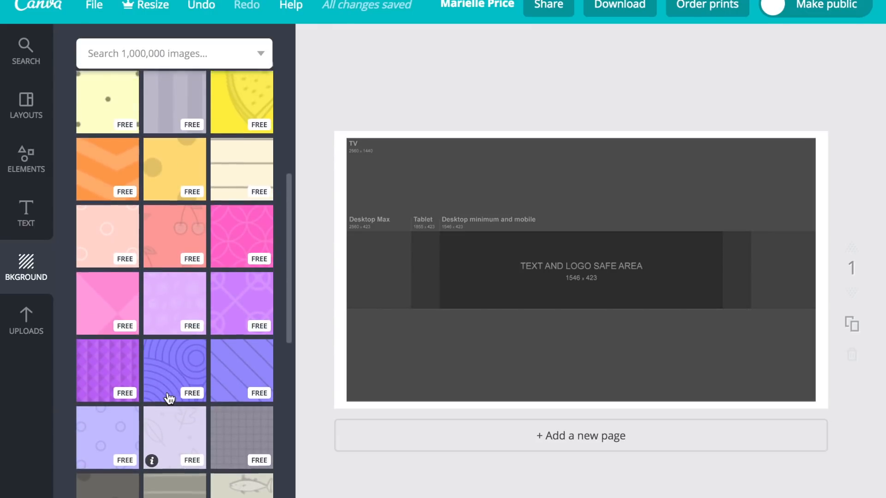
pyautogui.scroll(4, 169, 398)
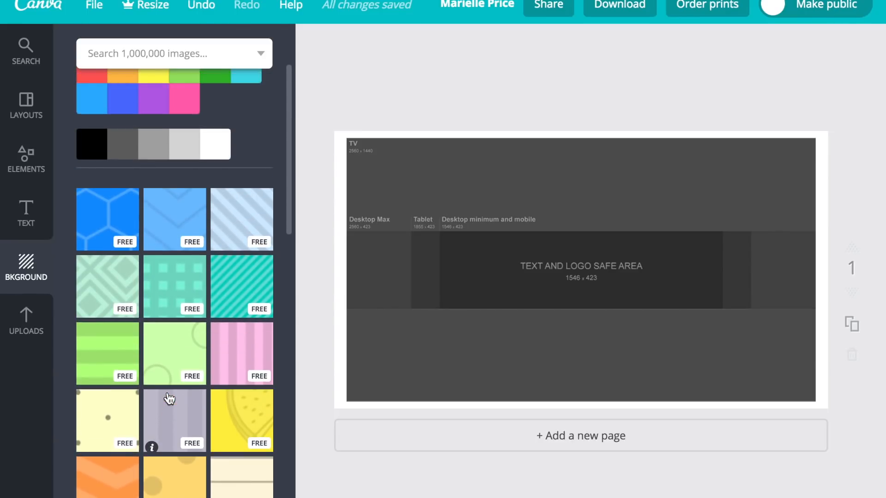
pyautogui.scroll(-15, 169, 397)
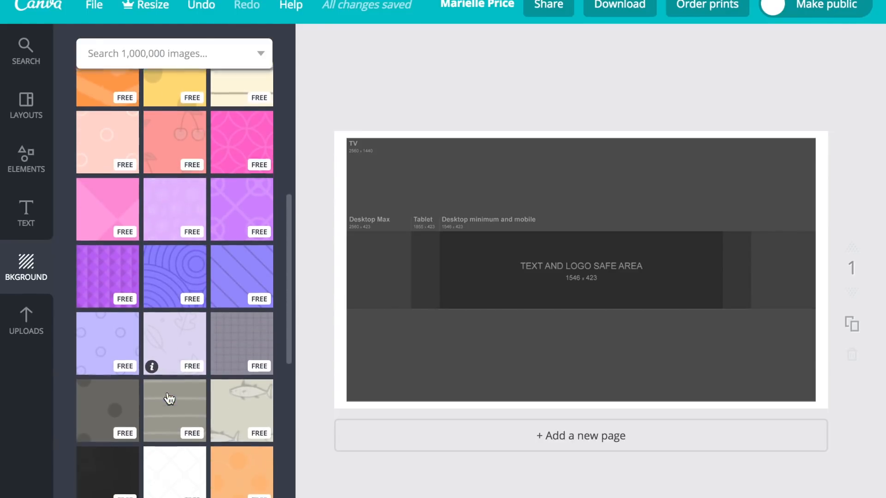
pyautogui.click(166, 182)
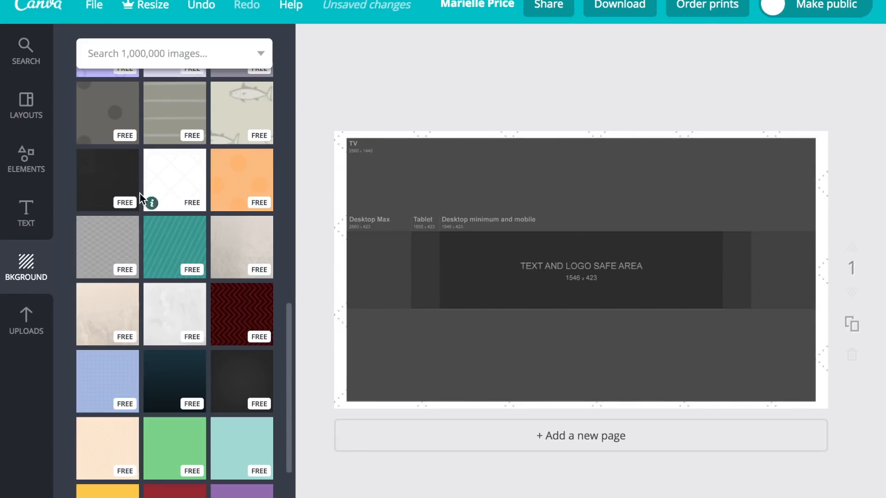
pyautogui.scroll(-8, 228, 482)
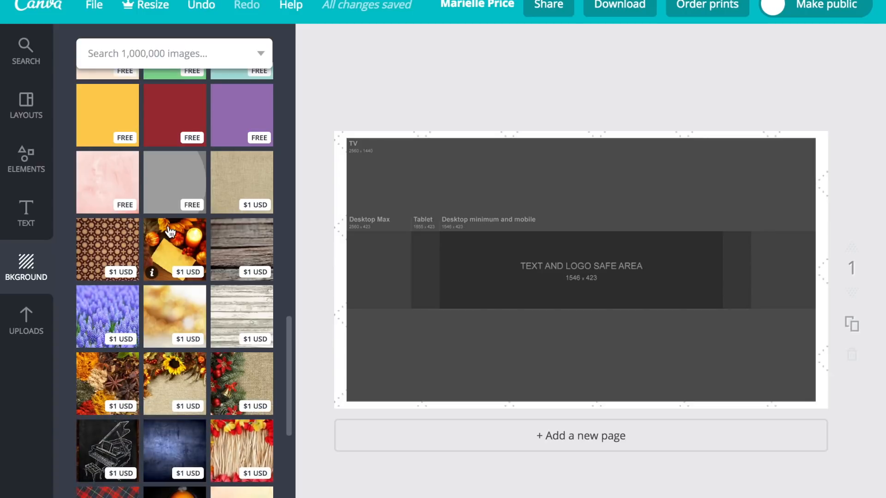
pyautogui.scroll(15, 170, 232)
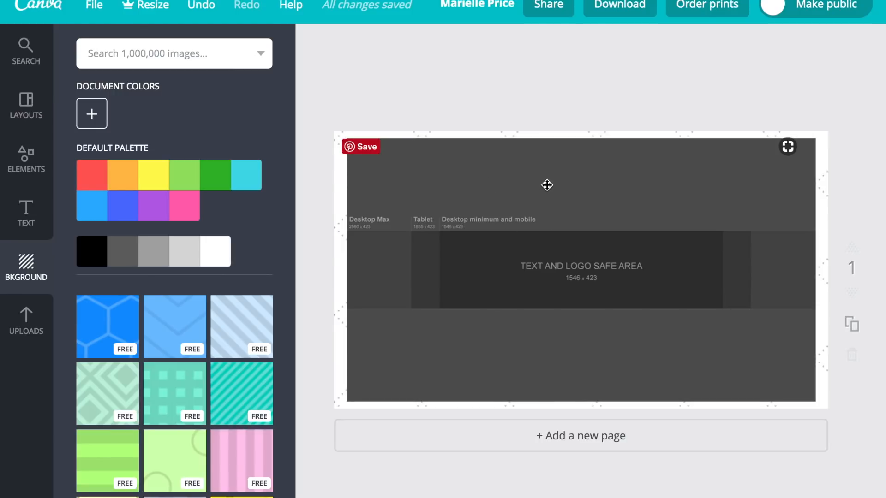
pyautogui.click(452, 168)
pyautogui.click(572, 67)
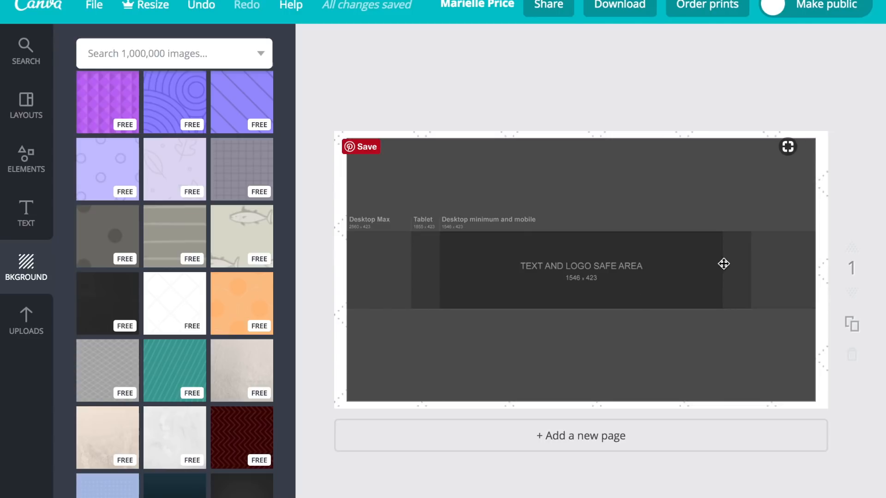
# Browse the text combinations, but add a plain subheading text box to the page over the template's safe area.
pyautogui.click(48, 213)
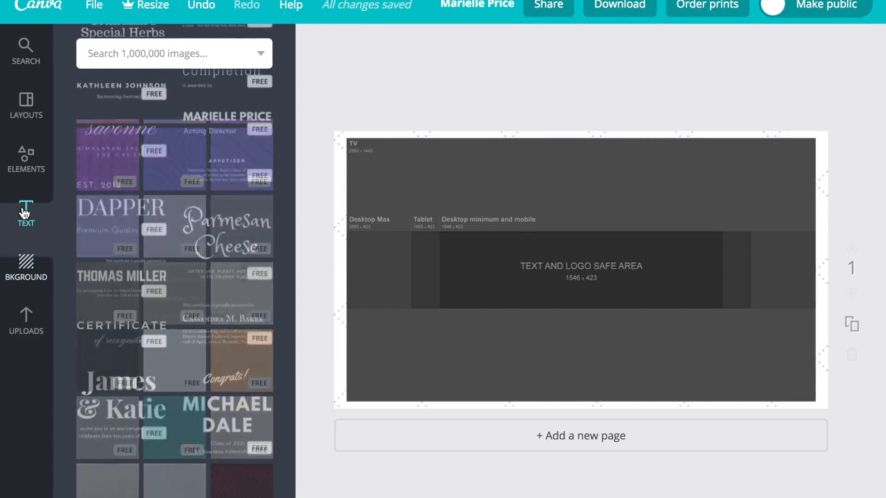
pyautogui.scroll(-6, 217, 323)
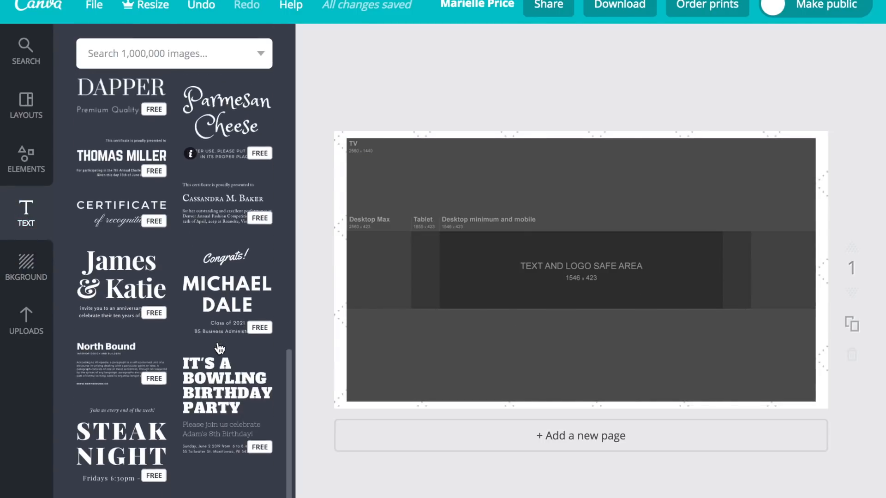
pyautogui.scroll(-2, 219, 347)
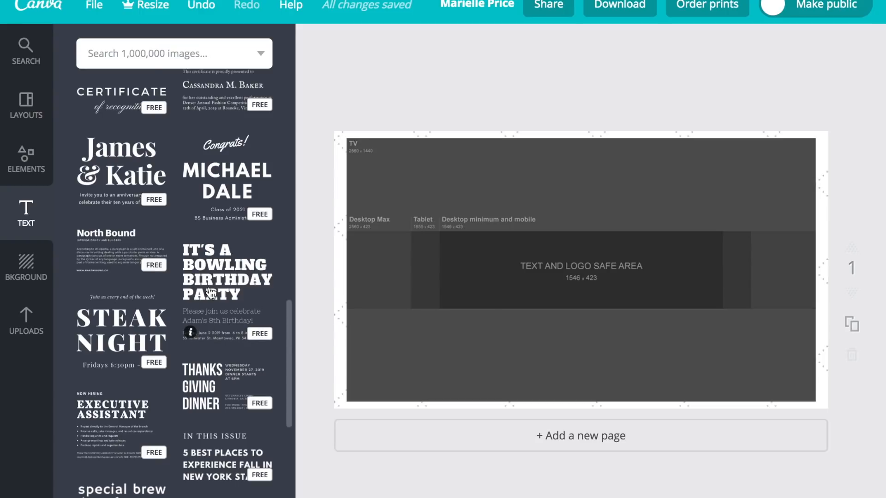
pyautogui.scroll(-11, 212, 293)
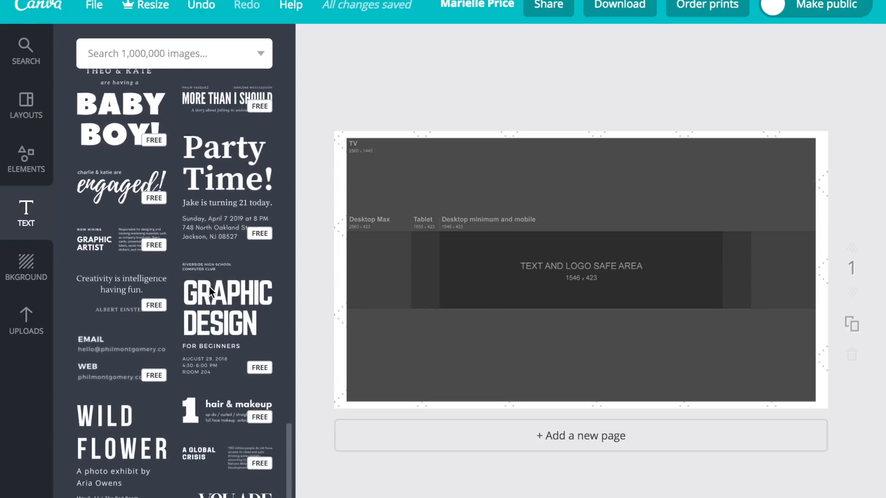
pyautogui.scroll(-1, 209, 291)
pyautogui.scroll(18, 211, 293)
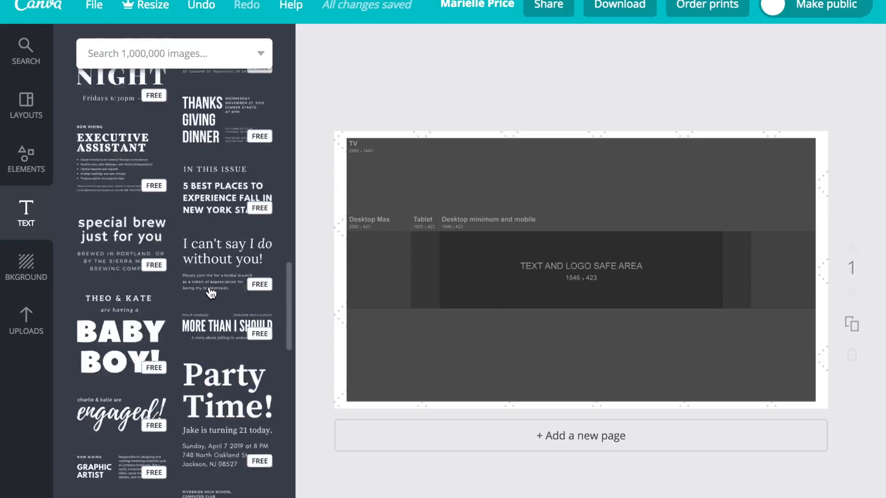
pyautogui.scroll(11, 212, 293)
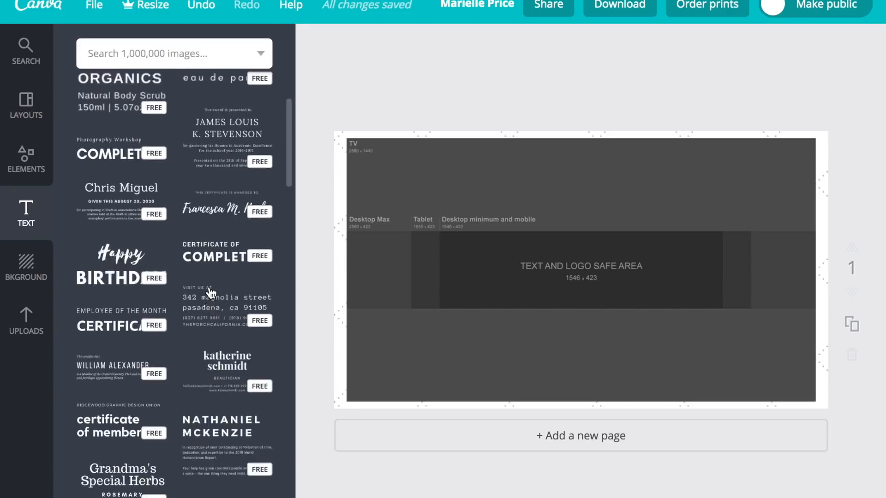
pyautogui.scroll(1, 209, 287)
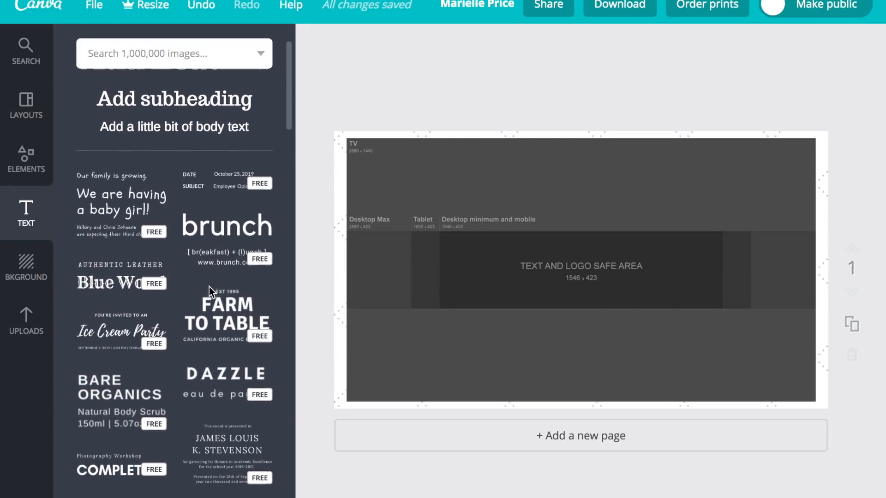
pyautogui.scroll(2, 195, 191)
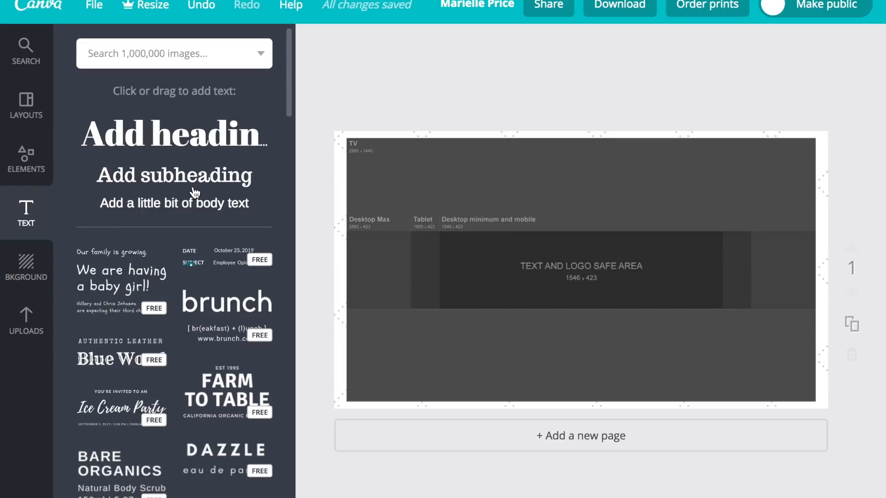
pyautogui.click(180, 176)
pyautogui.click(604, 296)
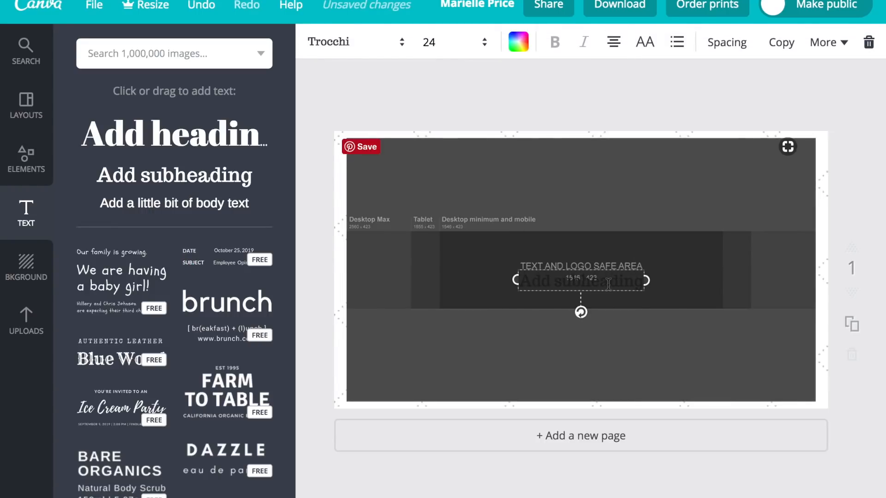
pyautogui.click(519, 44)
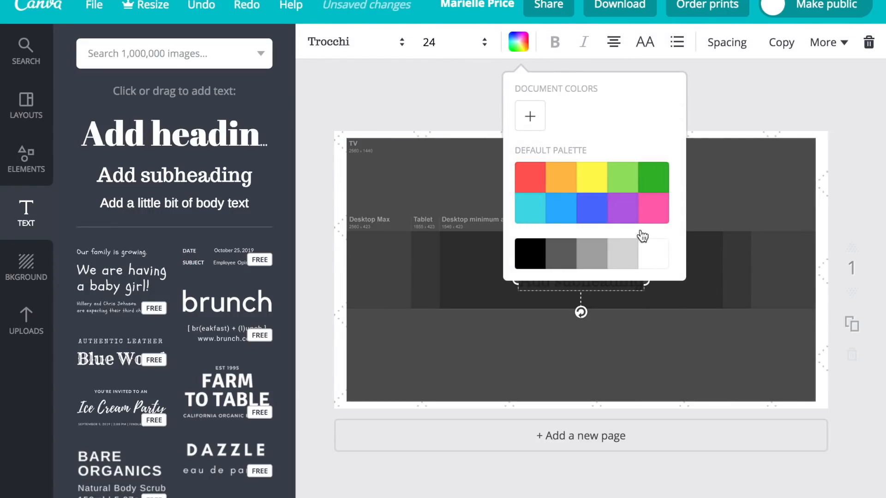
pyautogui.click(652, 262)
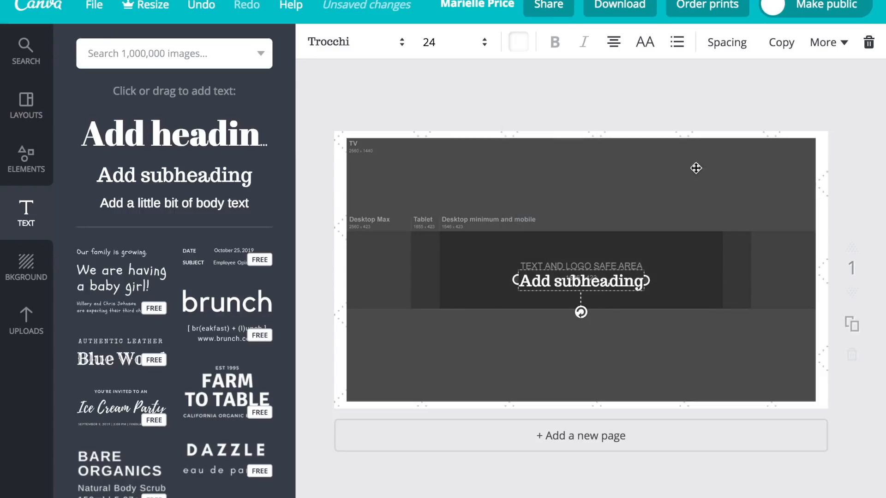
pyautogui.moveTo(715, 203)
pyautogui.mouseDown()
pyautogui.moveTo(713, 283)
pyautogui.moveTo(715, 206)
pyautogui.mouseUp()
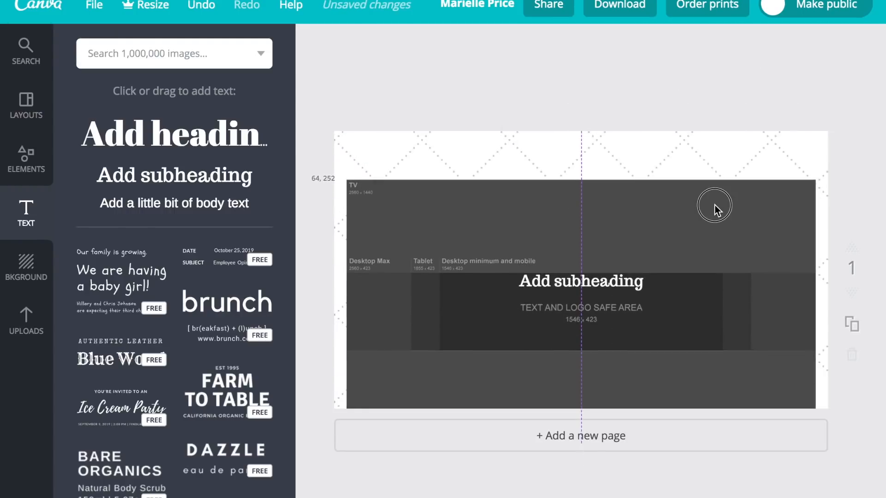
pyautogui.click(193, 8)
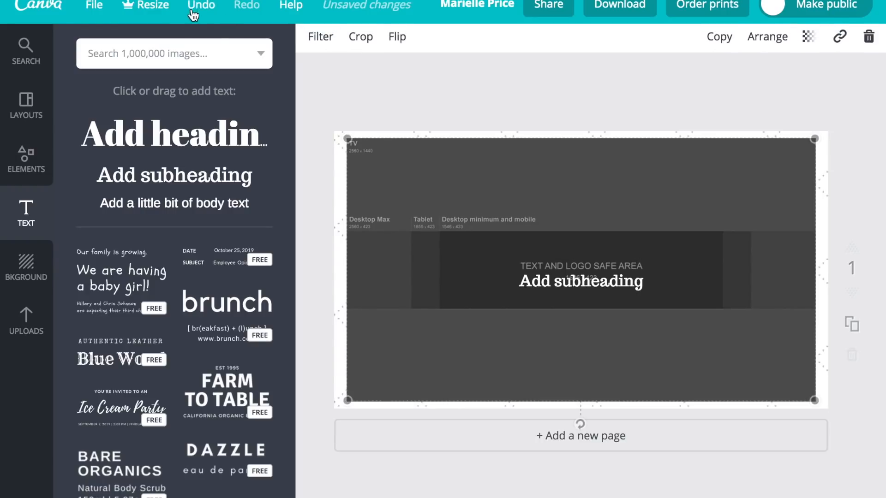
pyautogui.doubleClick(581, 281)
pyautogui.click(619, 306)
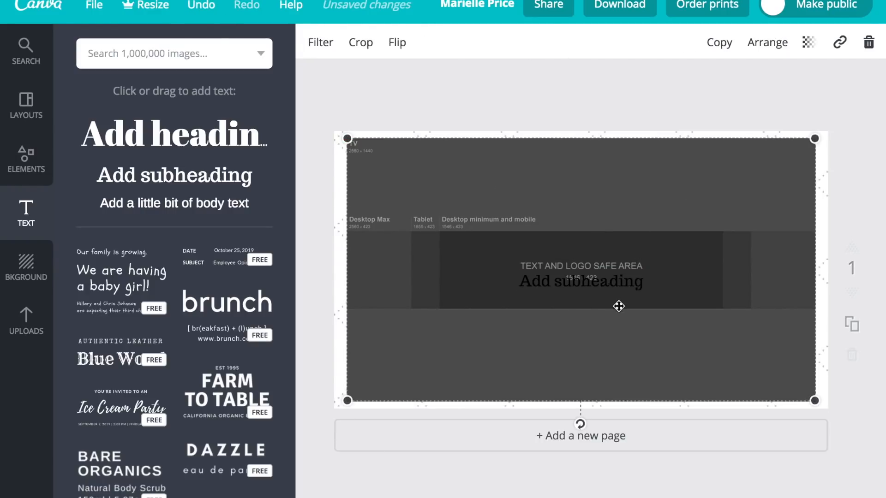
# Change the font of the subheading text to Satisfy.
pyautogui.doubleClick(606, 286)
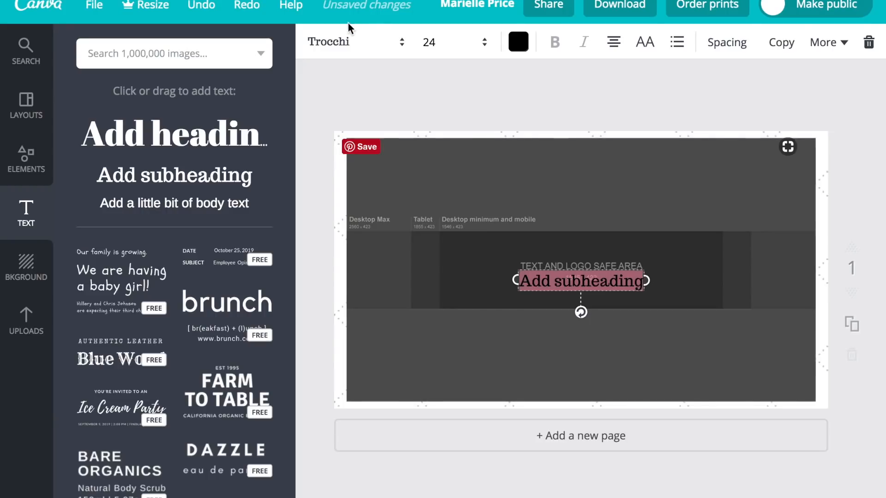
pyautogui.click(345, 46)
pyautogui.scroll(5, 431, 226)
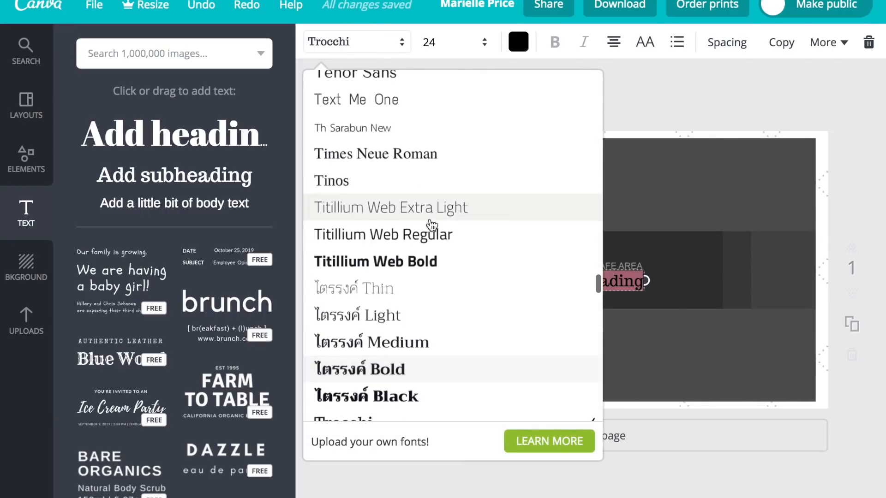
pyautogui.scroll(10, 431, 226)
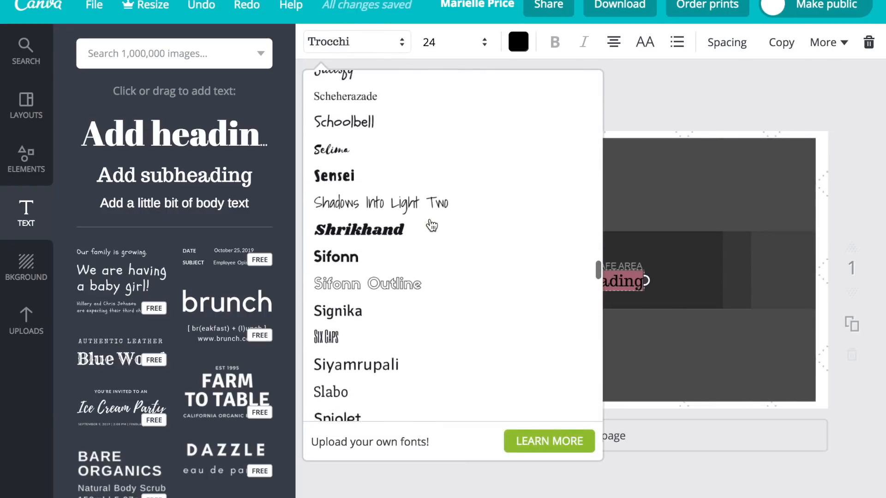
pyautogui.scroll(2, 431, 226)
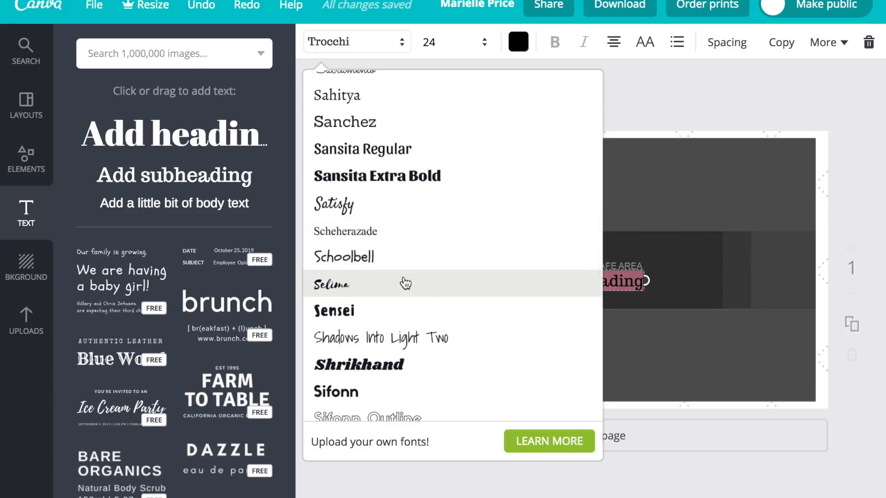
pyautogui.scroll(3, 404, 283)
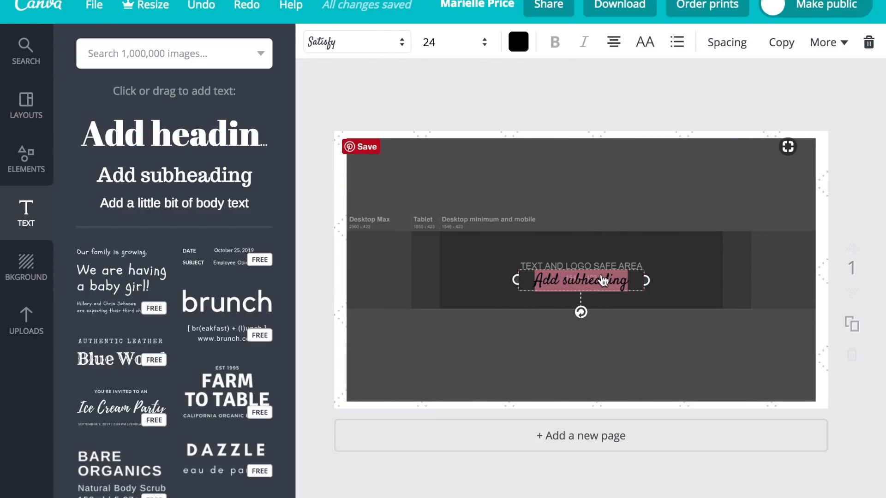
# Replace the subheading's placeholder wording with "Your Name Here".
pyautogui.click(634, 277)
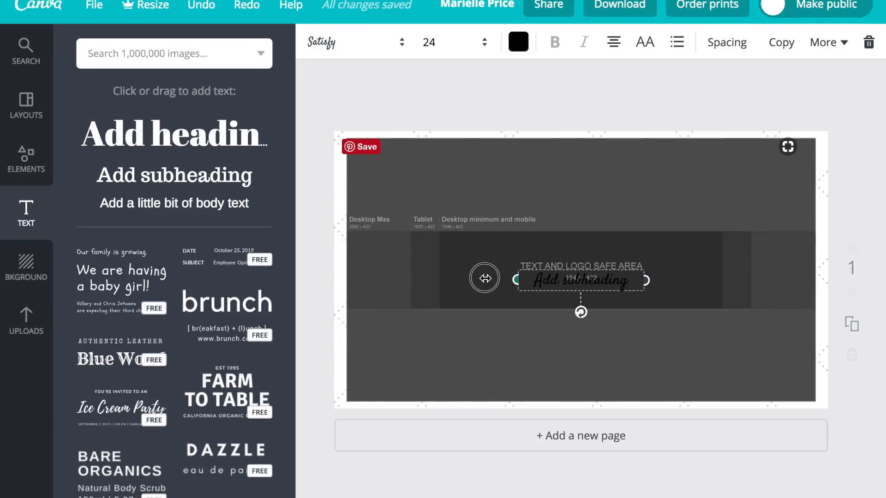
pyautogui.moveTo(630, 280); pyautogui.dragTo(534, 283)
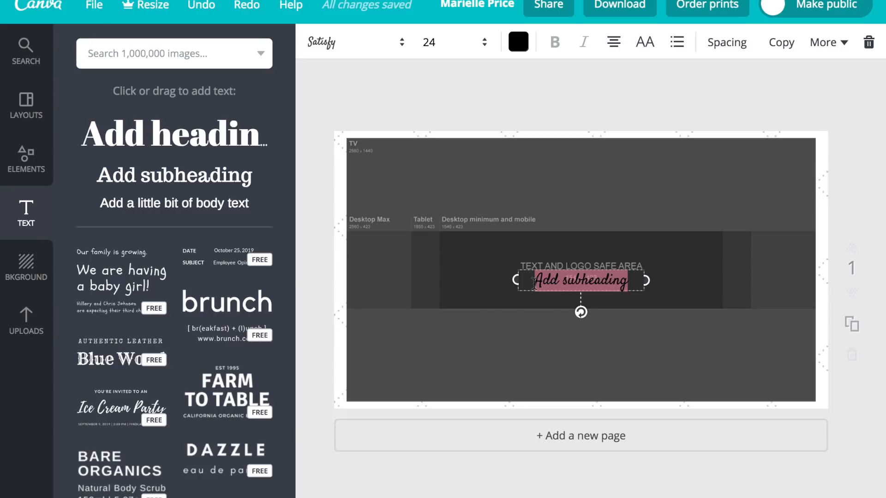
pyautogui.write('your Name He')
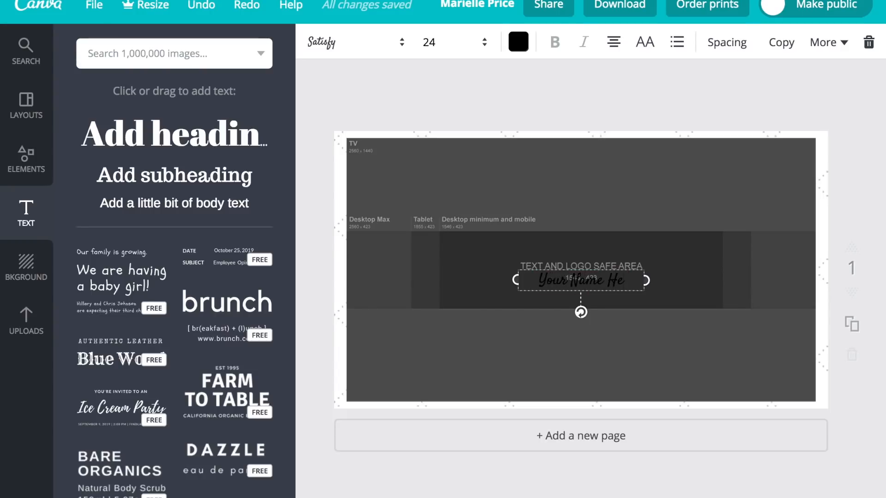
pyautogui.write('re')
# Set the "Your Name Here" text to size 42 and move it up to the upper part of the text and logo safe area.
pyautogui.click(440, 42)
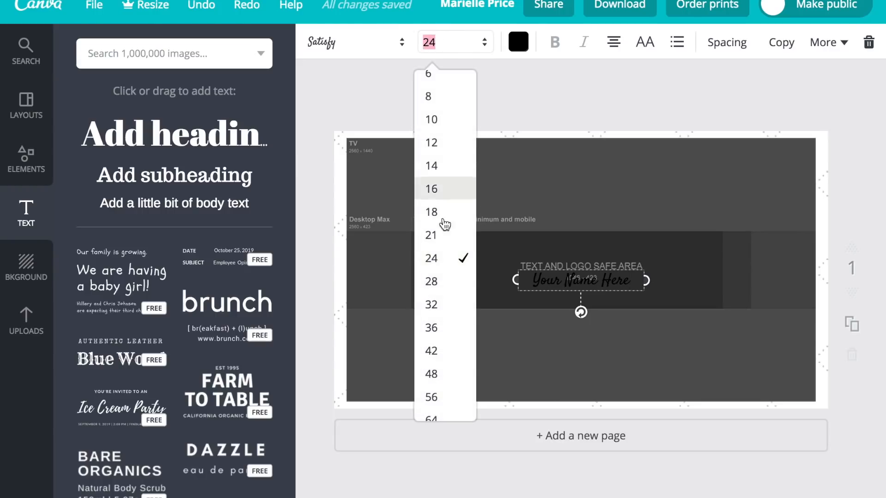
pyautogui.click(442, 353)
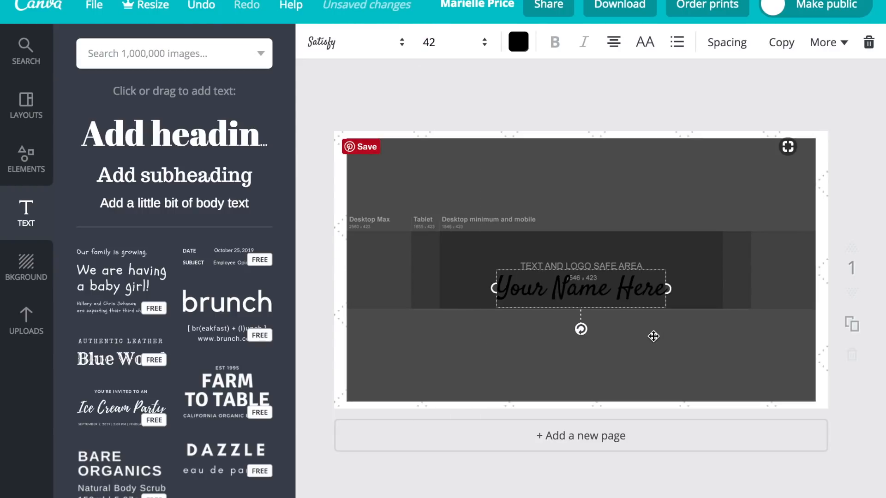
pyautogui.click(629, 144)
pyautogui.moveTo(598, 295); pyautogui.dragTo(597, 261)
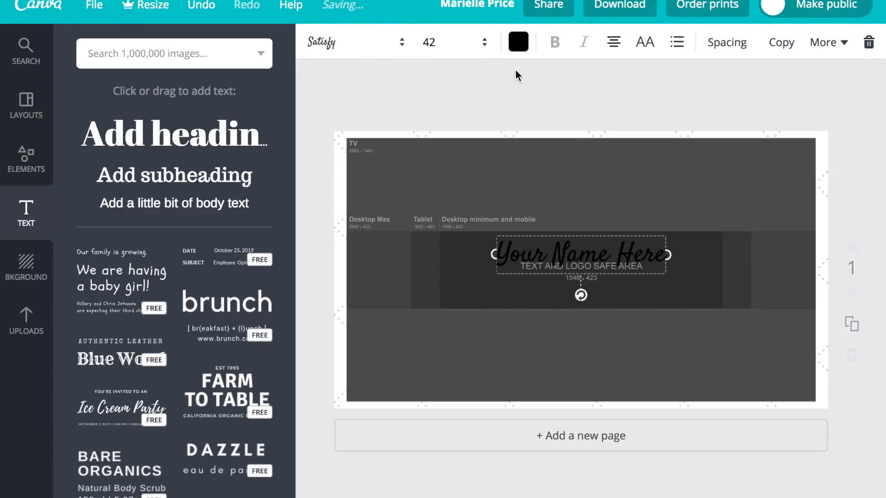
# Change the "Your Name Here" text color to white and nudge the text slightly down within the safe area.
pyautogui.click(525, 54)
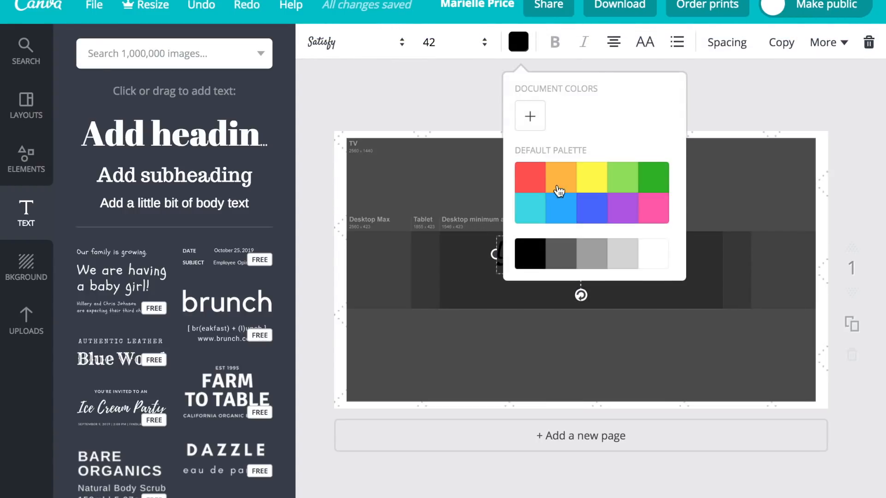
pyautogui.click(654, 265)
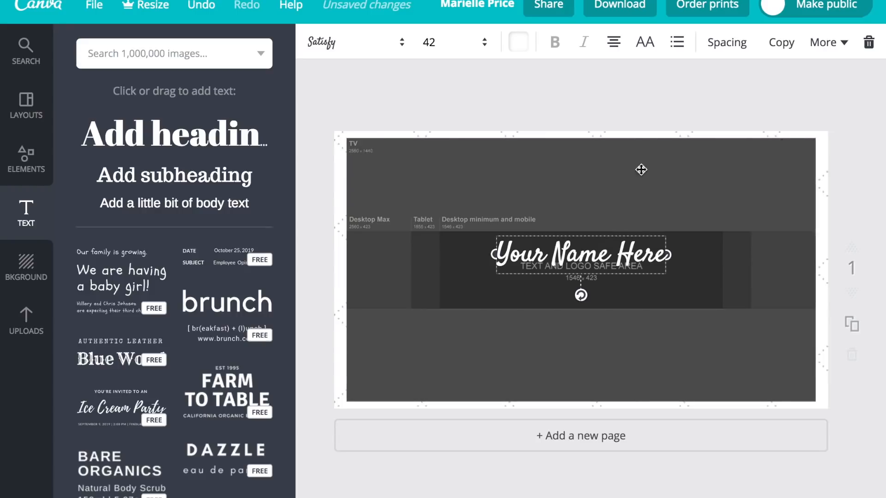
pyautogui.click(648, 89)
pyautogui.moveTo(592, 257); pyautogui.dragTo(580, 277)
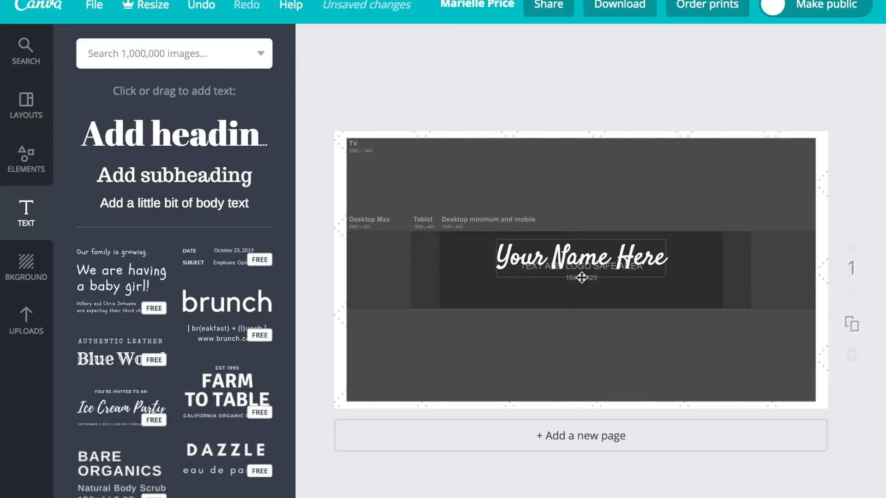
# Try size 72 for the "Your Name Here" text, settle on 64, and move it to the top of the safe area.
pyautogui.click(439, 46)
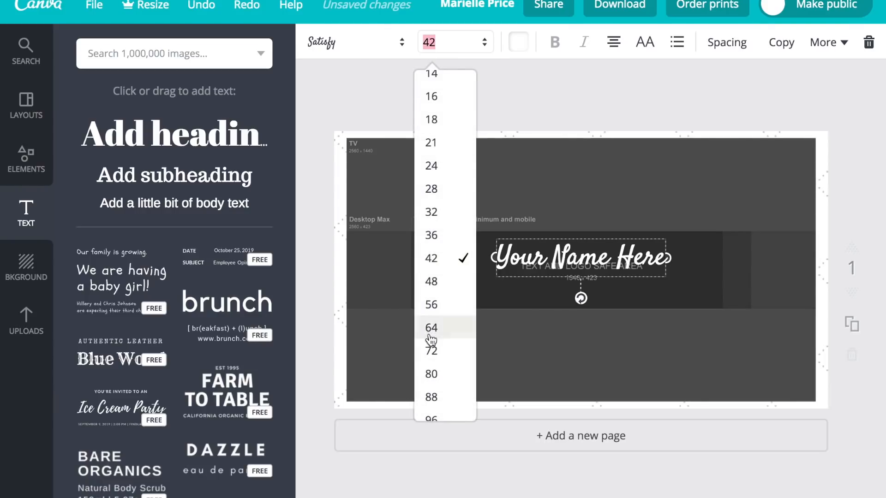
pyautogui.click(434, 356)
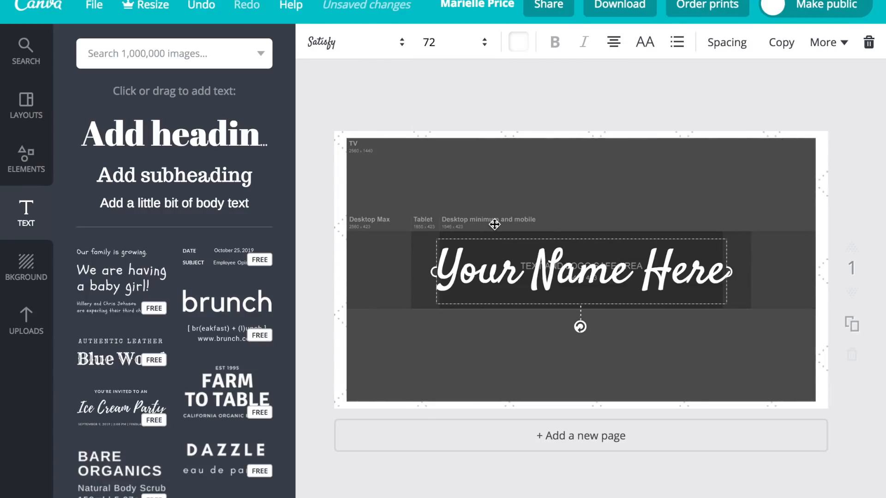
pyautogui.click(429, 47)
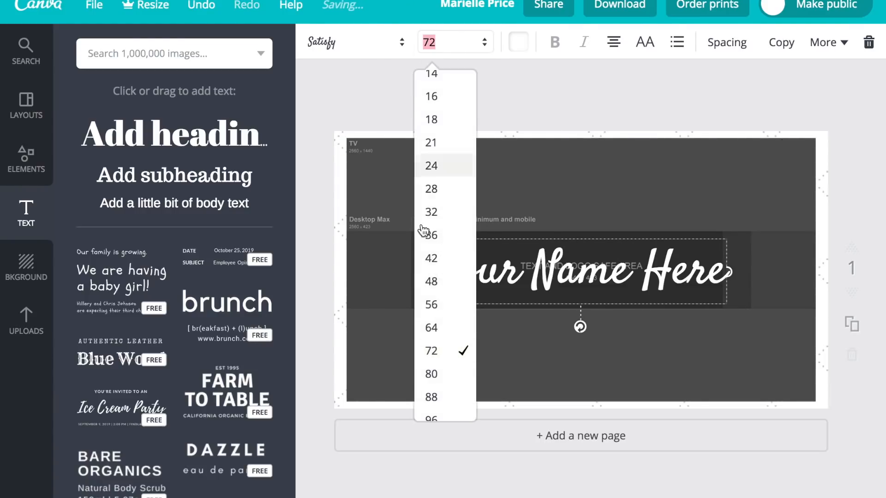
pyautogui.click(442, 329)
pyautogui.click(535, 118)
pyautogui.moveTo(602, 275); pyautogui.dragTo(602, 269)
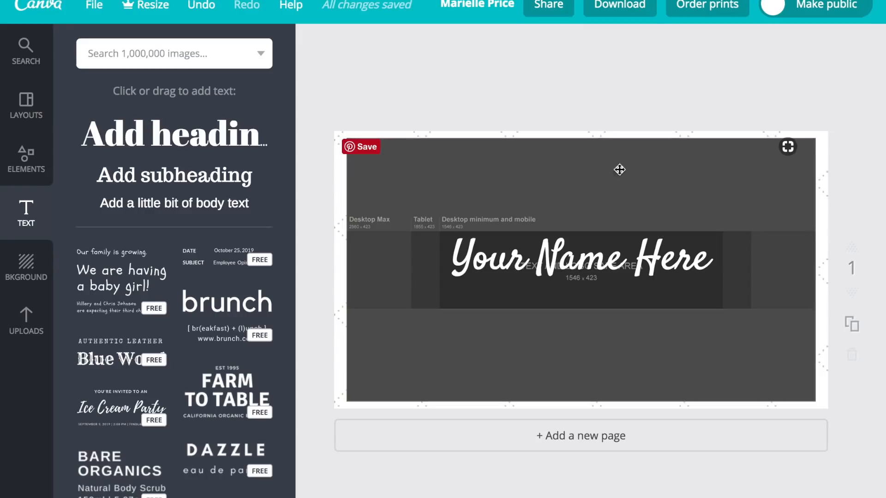
# Add a subheading reading "Beauty" and place it under the name along the lower edge of the safe area.
pyautogui.click(191, 190)
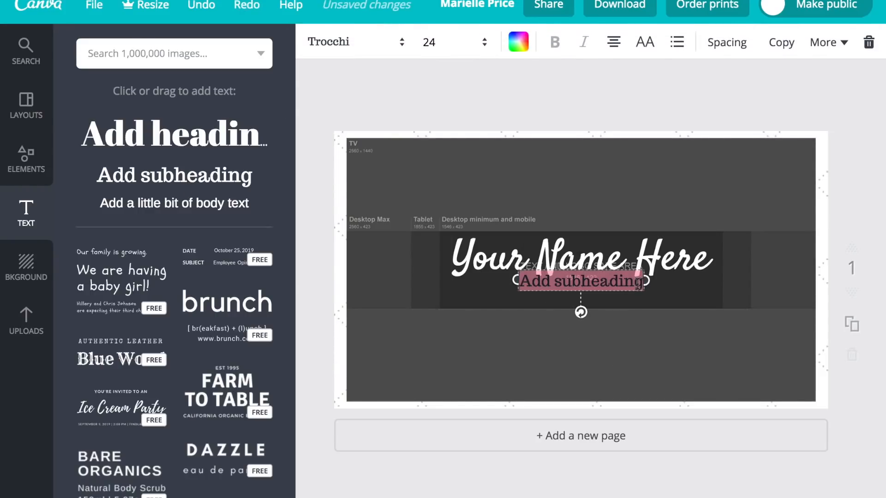
pyautogui.press('BackSpace')
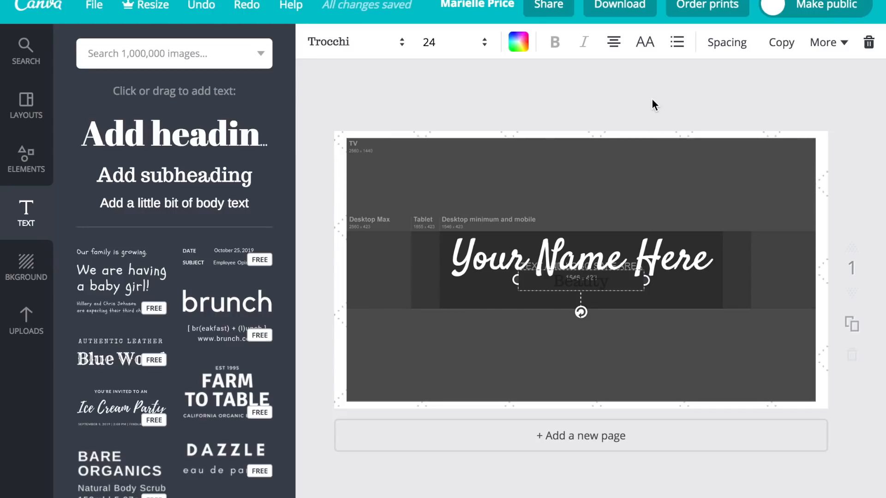
pyautogui.moveTo(597, 280); pyautogui.dragTo(596, 301)
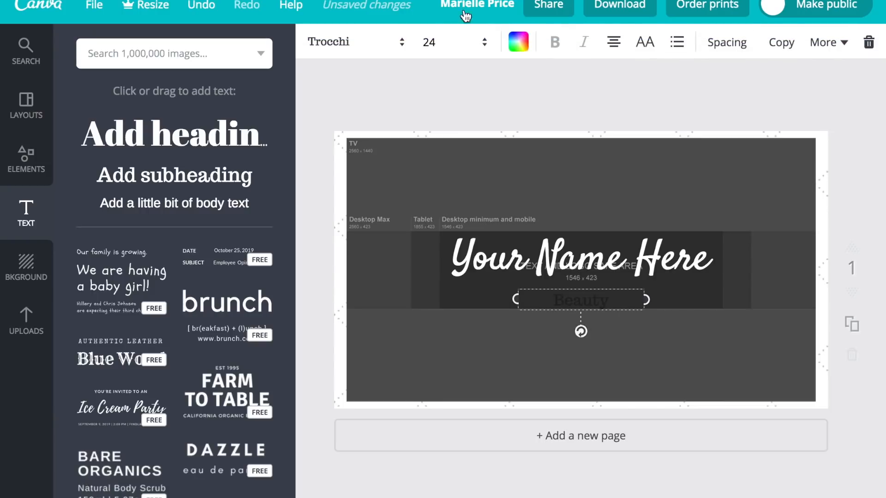
# Change the "Beauty" subheading's color to white and deselect it.
pyautogui.click(519, 42)
pyautogui.click(660, 259)
pyautogui.click(759, 88)
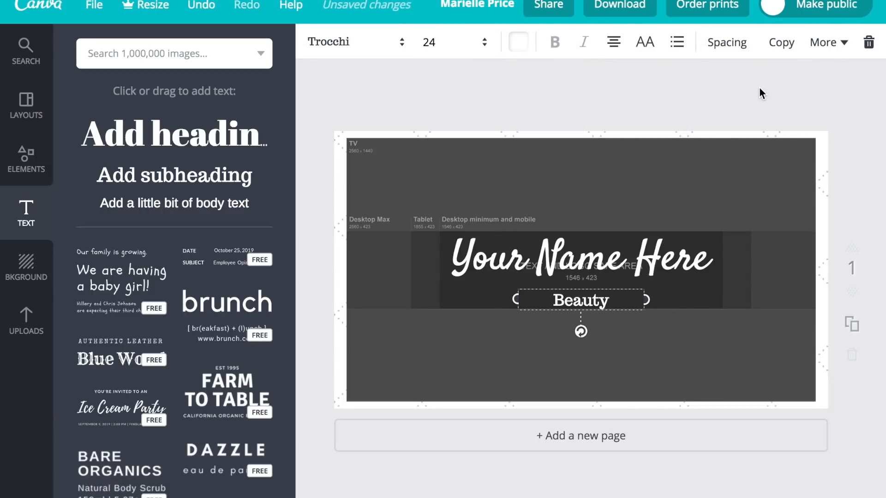
pyautogui.click(662, 83)
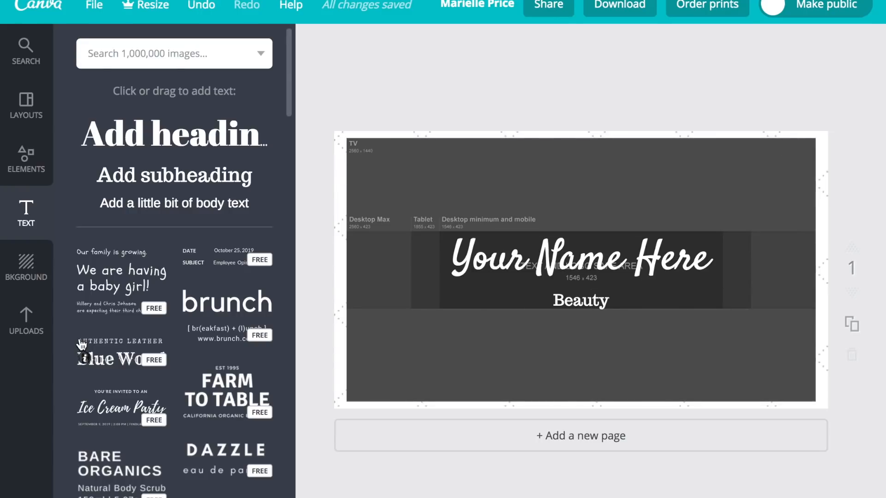
# Browse the Frames and Icons collections among the design elements.
pyautogui.click(25, 170)
pyautogui.scroll(-5, 226, 195)
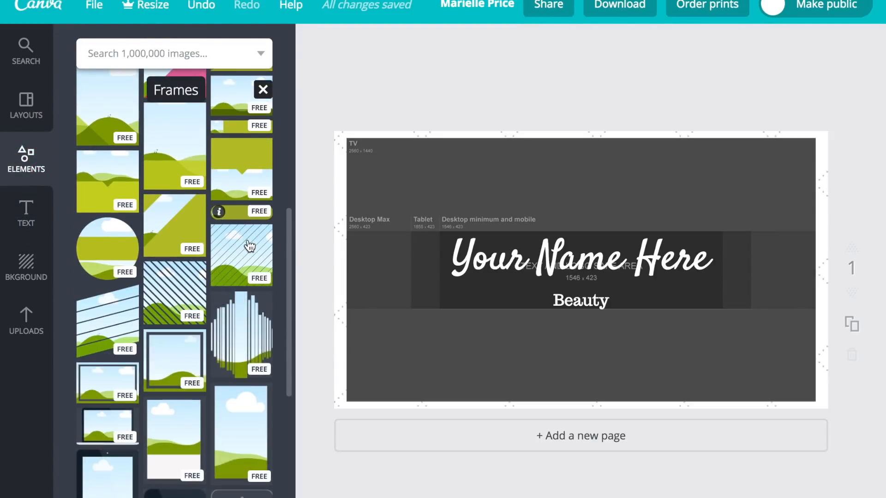
pyautogui.scroll(5, 249, 246)
pyautogui.click(263, 89)
pyautogui.click(118, 302)
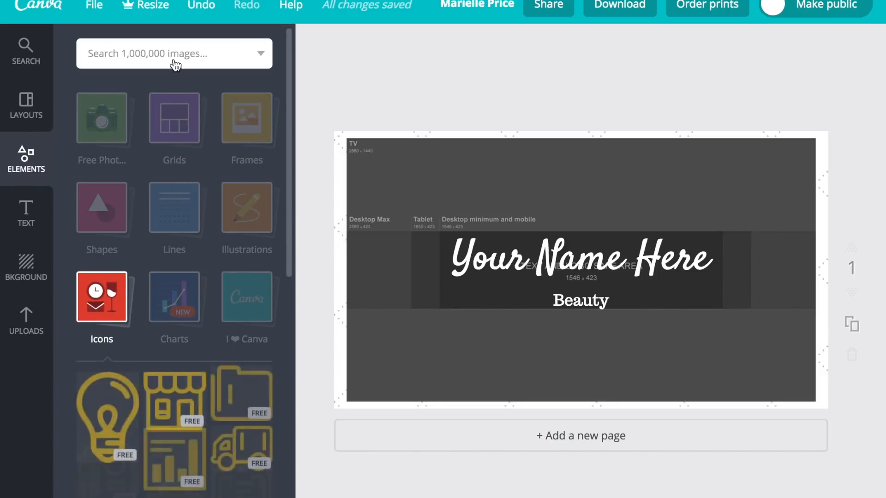
pyautogui.scroll(-10, 155, 314)
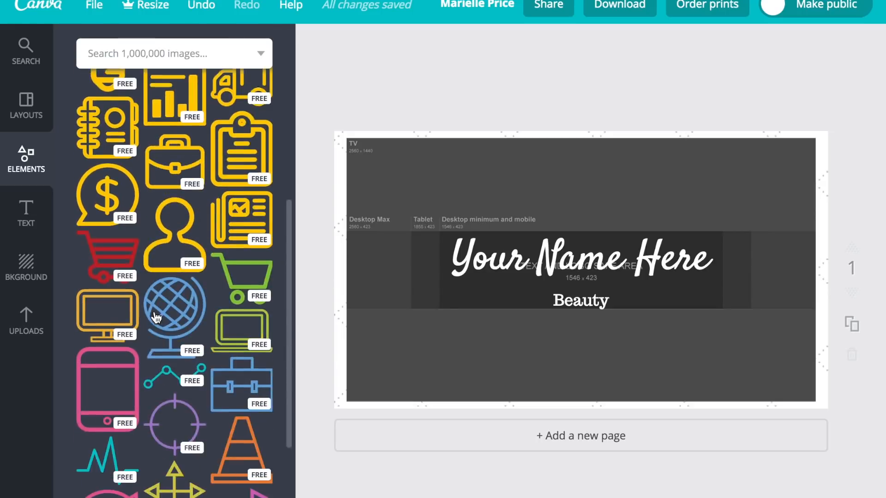
pyautogui.scroll(10, 156, 318)
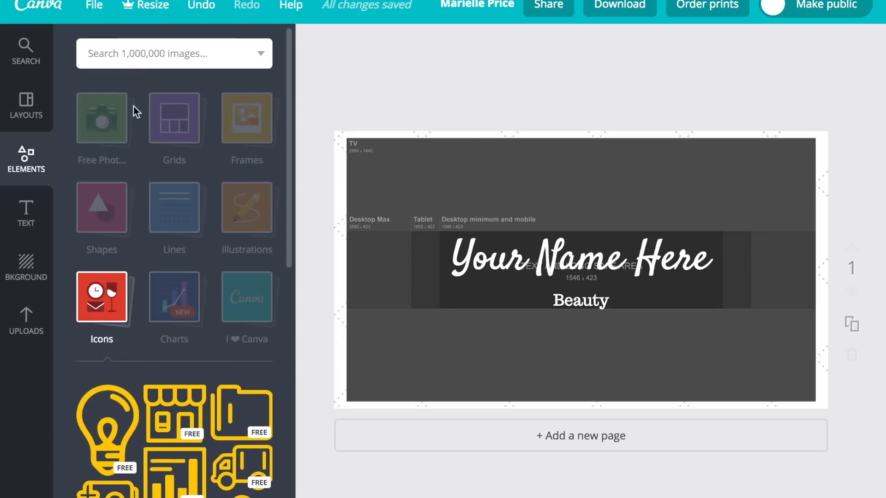
# Search the image library for "Instagram".
pyautogui.click(158, 53)
pyautogui.write('l')
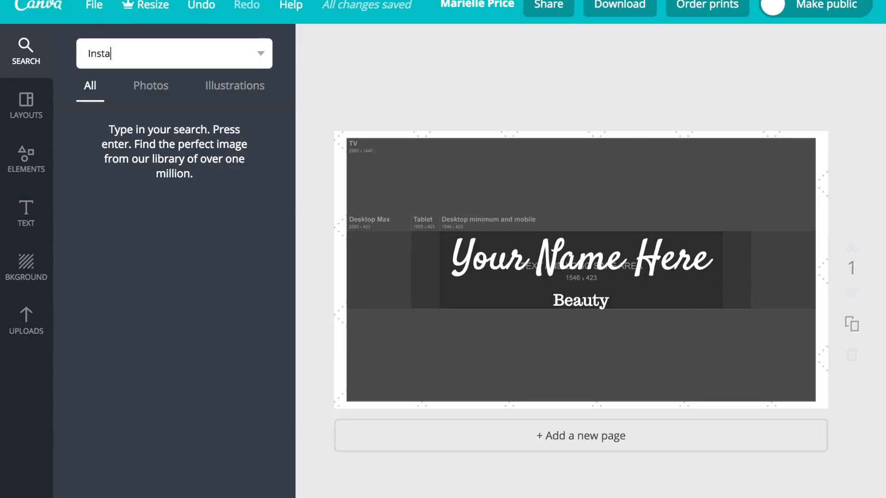
pyautogui.press('Return')
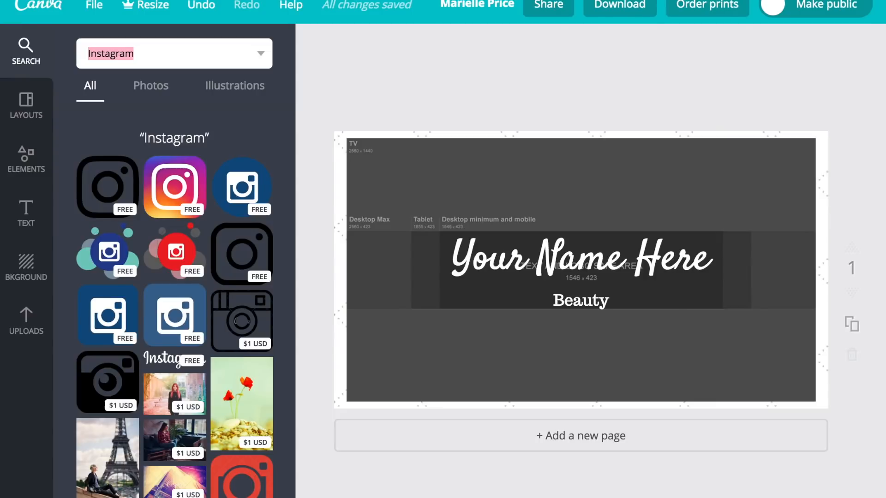
# Move the size template down the page, and undo the move.
pyautogui.moveTo(702, 174); pyautogui.dragTo(696, 262)
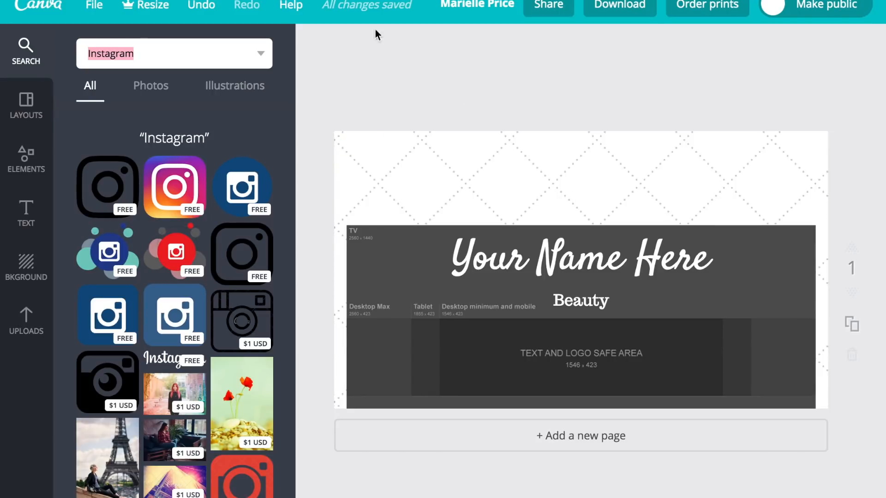
pyautogui.click(196, 8)
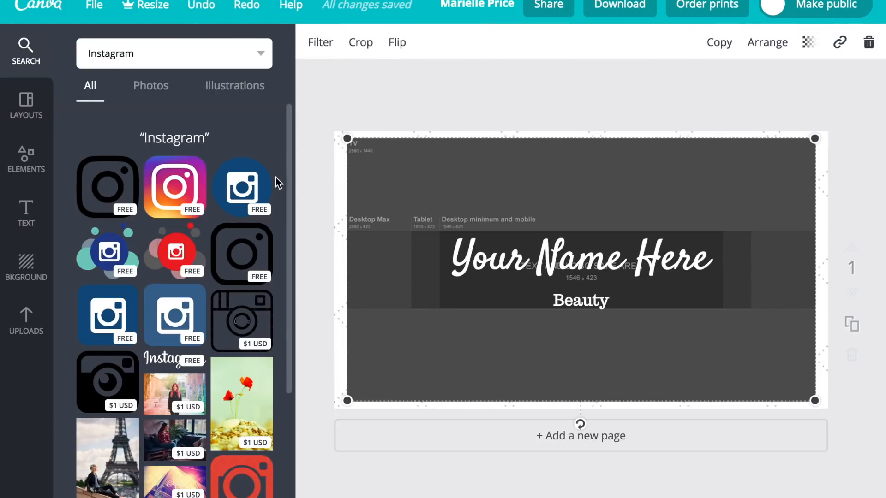
# Add the free black outline Instagram icon, shrink it, and place it below the start of the name inside the safe area.
pyautogui.click(122, 200)
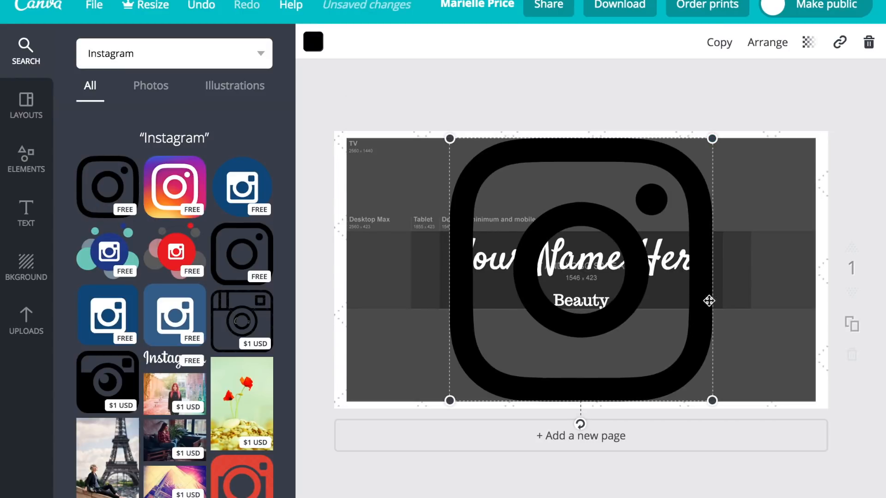
pyautogui.moveTo(712, 139)
pyautogui.mouseDown()
pyautogui.moveTo(613, 264)
pyautogui.moveTo(558, 304)
pyautogui.moveTo(605, 209)
pyautogui.moveTo(686, 182)
pyautogui.moveTo(712, 138)
pyautogui.mouseUp()
pyautogui.click(867, 45)
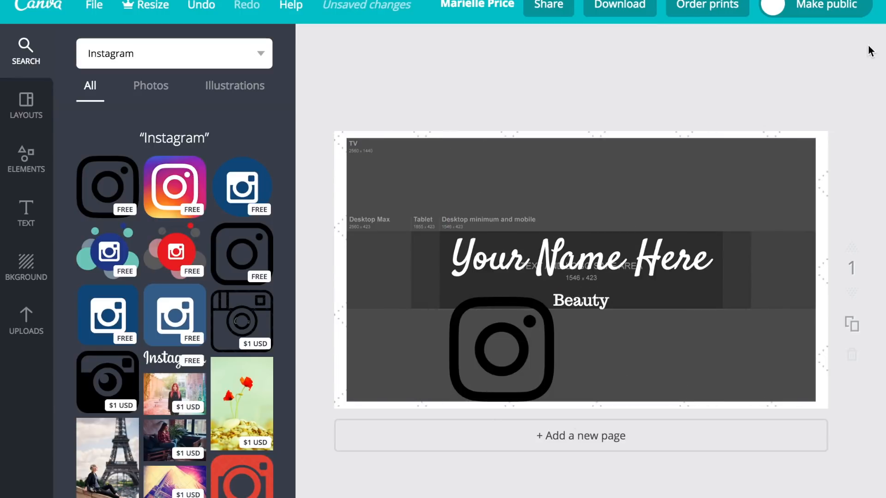
pyautogui.click(543, 310)
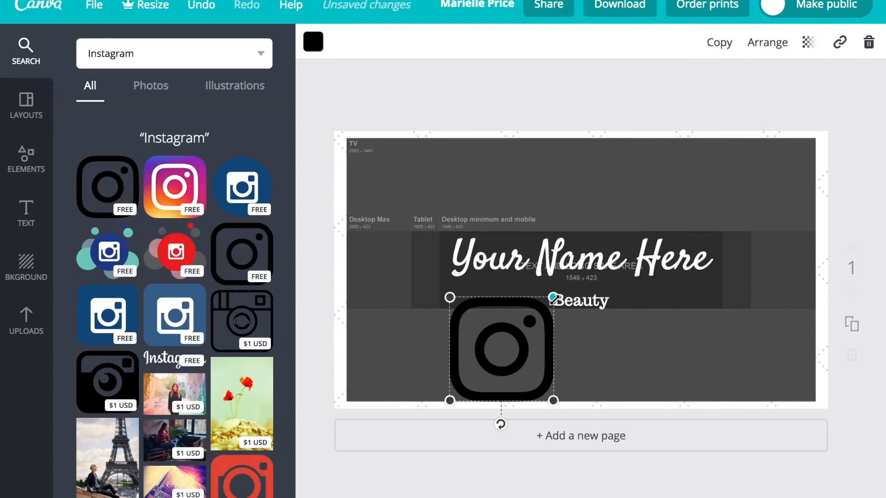
pyautogui.moveTo(549, 300); pyautogui.dragTo(469, 293)
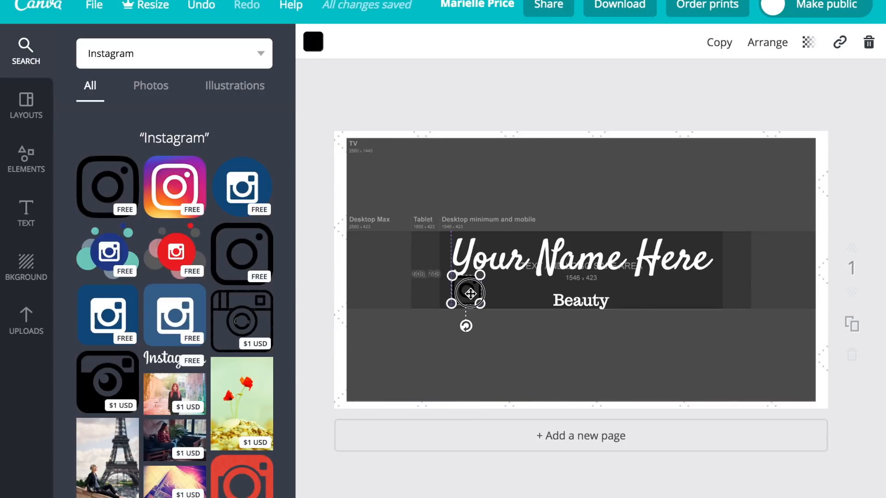
# Recolor the Instagram icon white and shrink it a little more in the lower corner of the safe area.
pyautogui.click(321, 52)
pyautogui.click(425, 253)
pyautogui.click(547, 257)
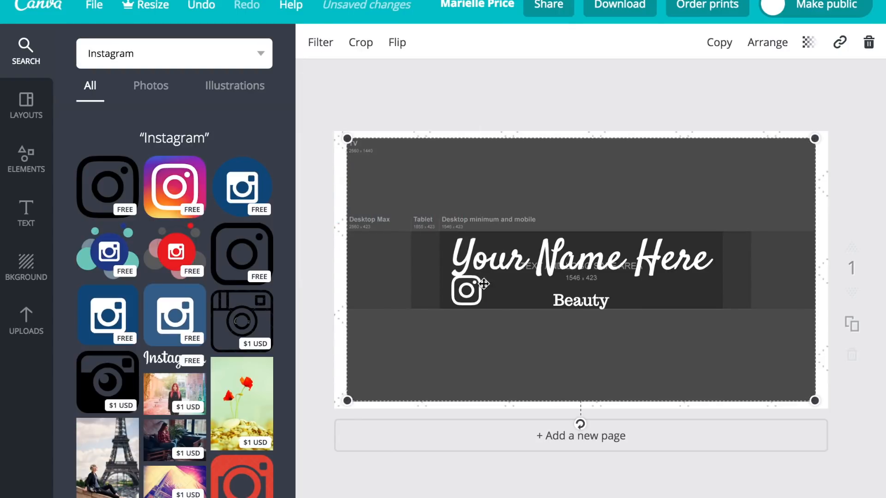
pyautogui.click(472, 291)
pyautogui.moveTo(478, 276); pyautogui.dragTo(461, 299)
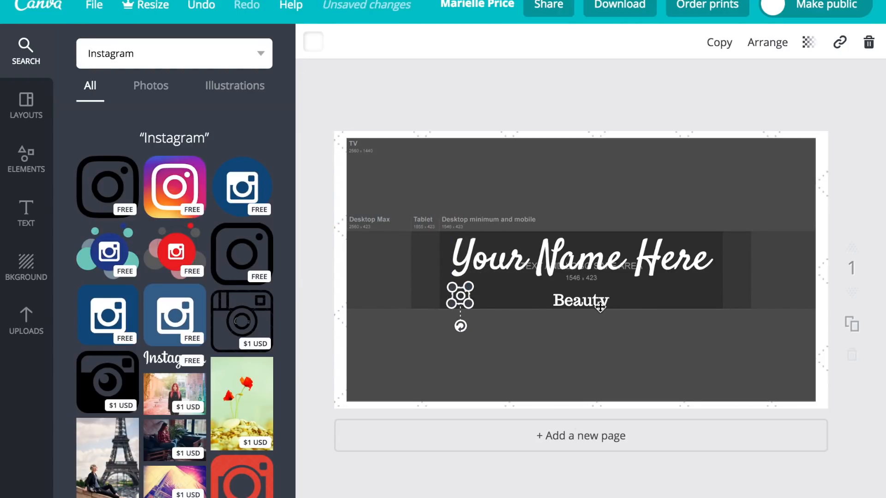
# Select the size template and undo the last change.
pyautogui.click(506, 306)
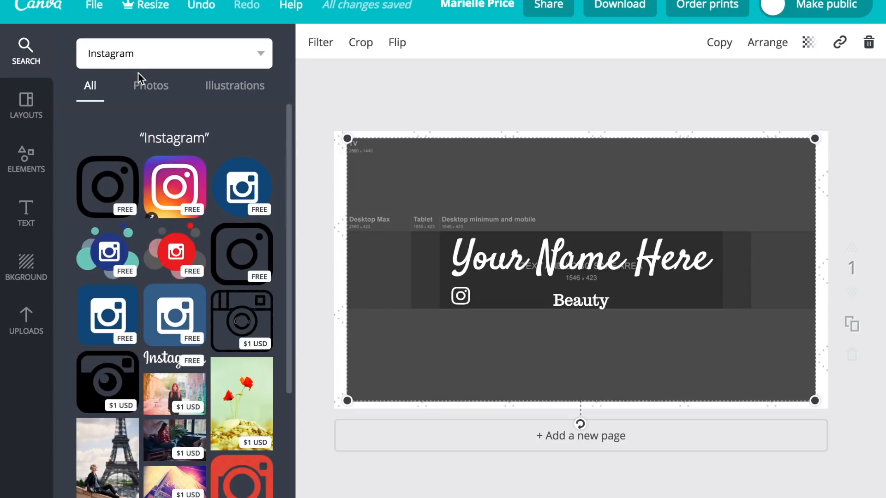
pyautogui.hotkey('ctrl', 'z')
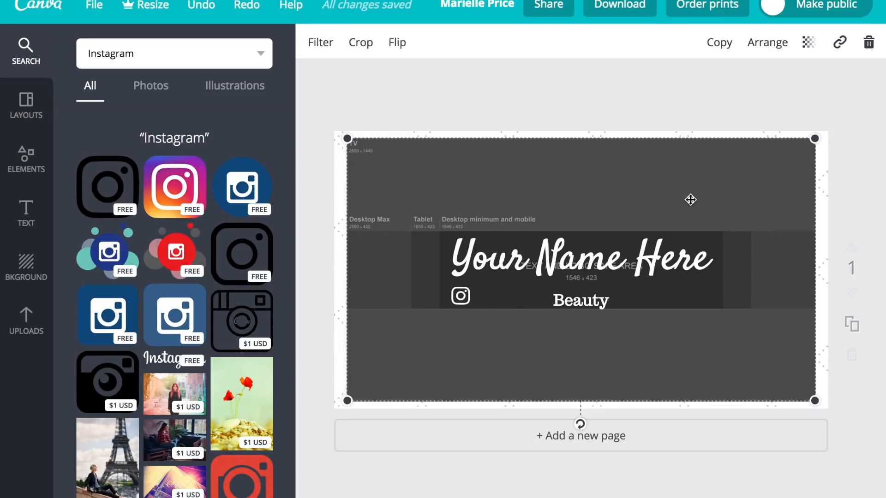
# Change the "Your Name Here" text color to black.
pyautogui.click(651, 259)
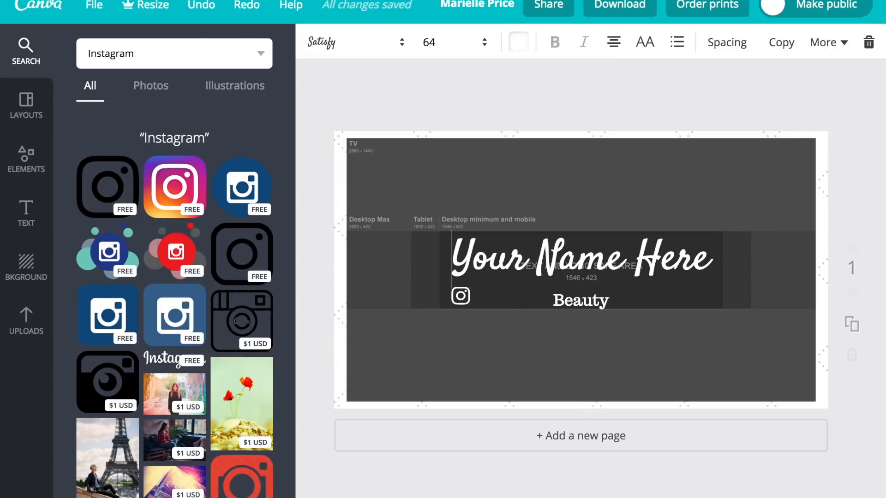
pyautogui.click(517, 41)
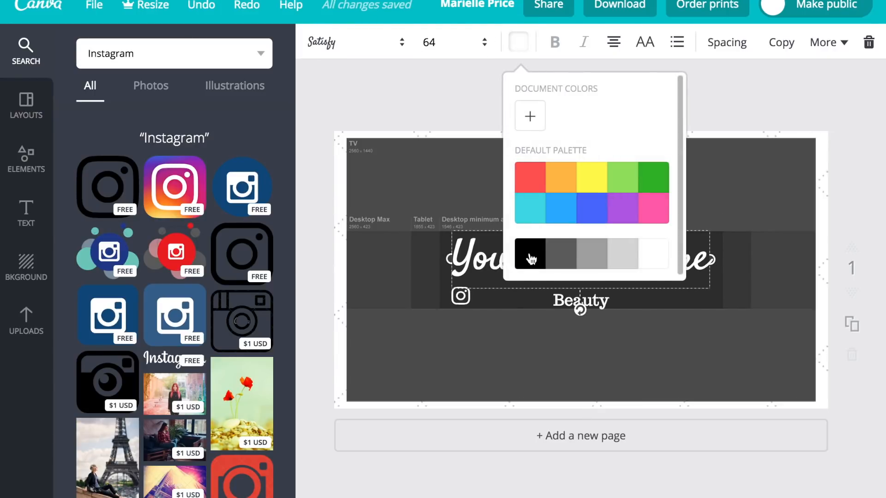
pyautogui.click(530, 256)
pyautogui.click(761, 331)
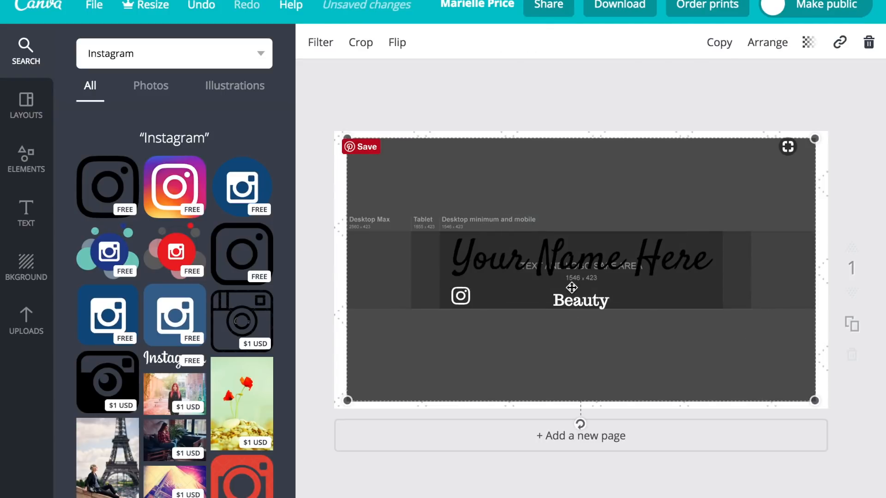
# Change the "Beauty" subheading's color to black.
pyautogui.click(575, 299)
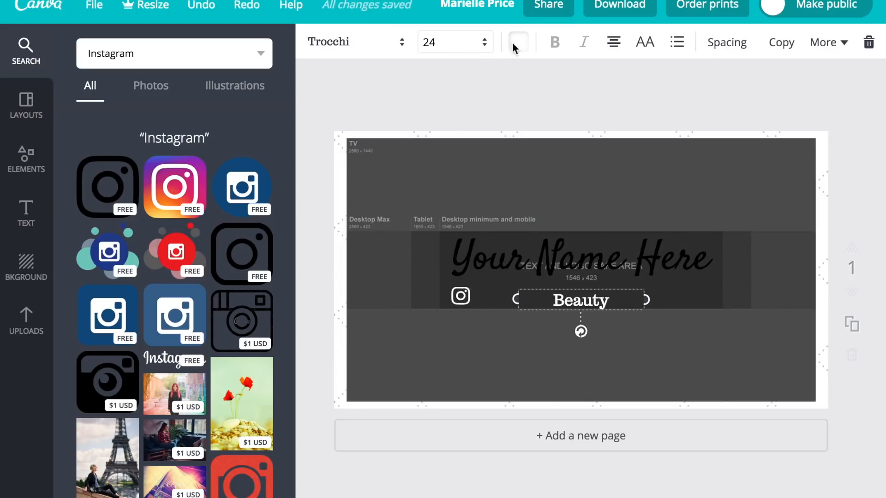
pyautogui.click(518, 42)
pyautogui.click(535, 256)
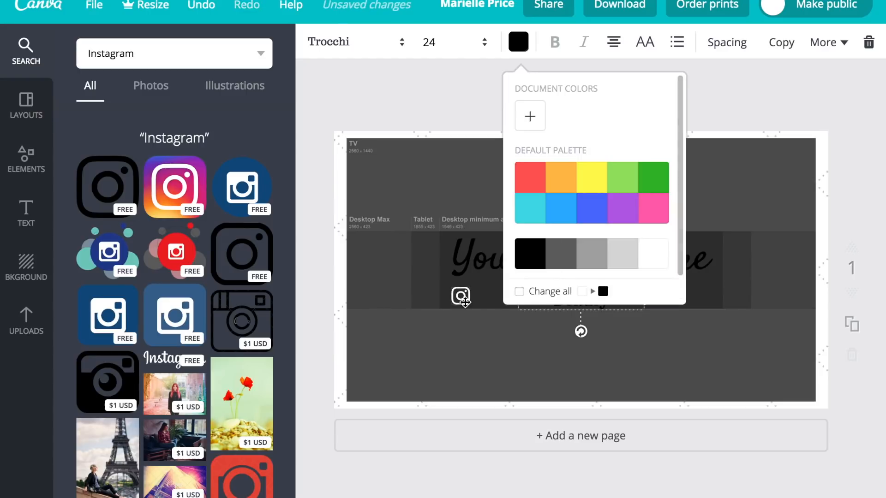
# Change the Instagram icon's color to black.
pyautogui.click(461, 296)
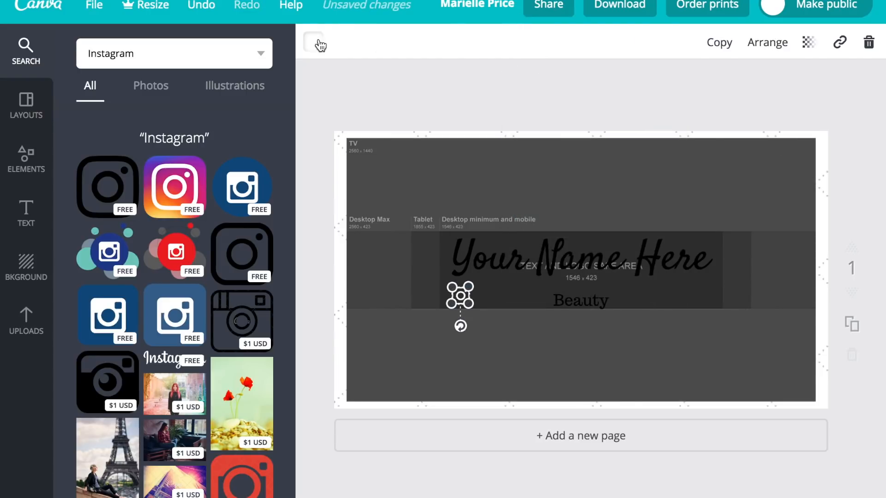
pyautogui.click(314, 43)
pyautogui.click(333, 254)
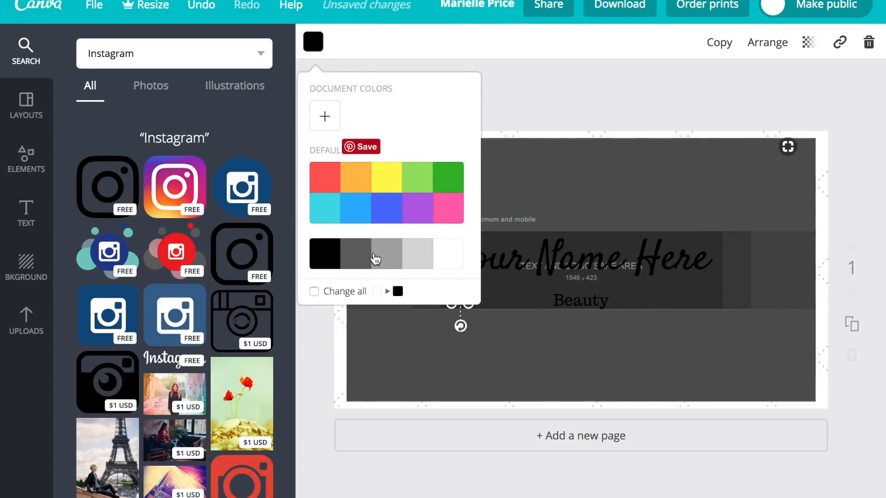
# Apply black to the Instagram icon and move the "Beauty" subheading up level with the icon, inside the safe area.
pyautogui.click(326, 255)
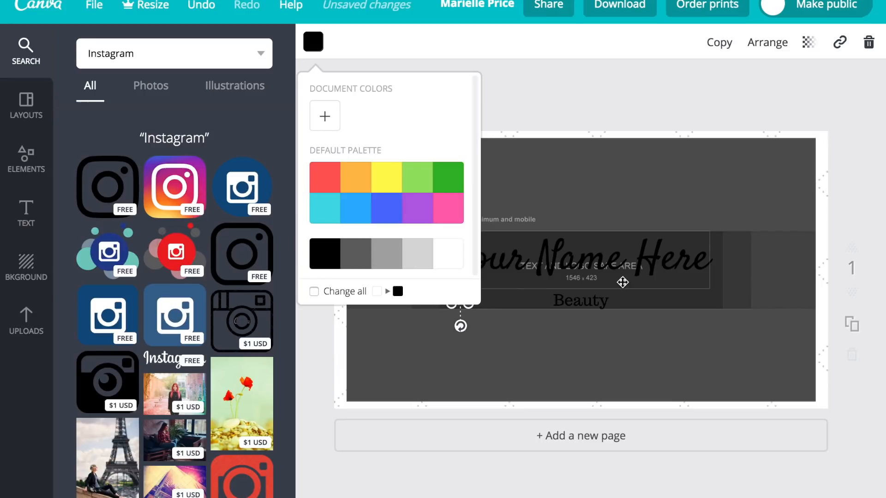
pyautogui.click(319, 252)
pyautogui.click(532, 286)
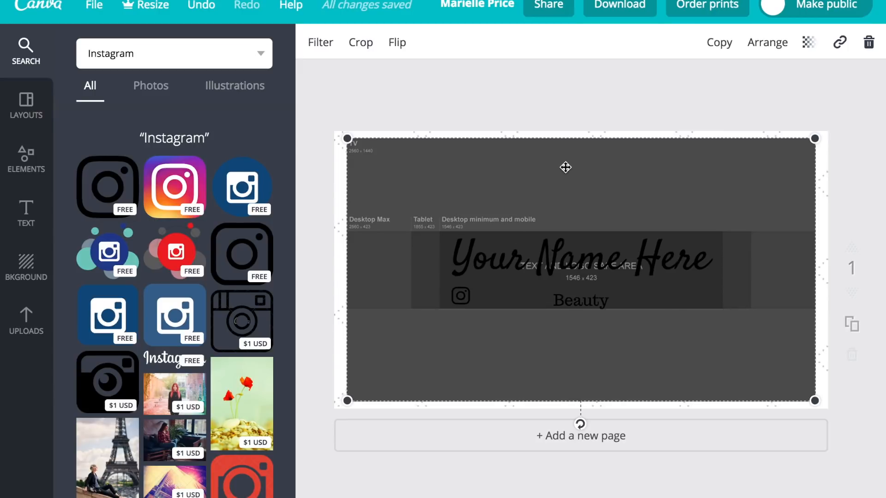
pyautogui.moveTo(590, 301)
pyautogui.mouseDown()
pyautogui.moveTo(589, 294)
pyautogui.moveTo(580, 302)
pyautogui.mouseUp()
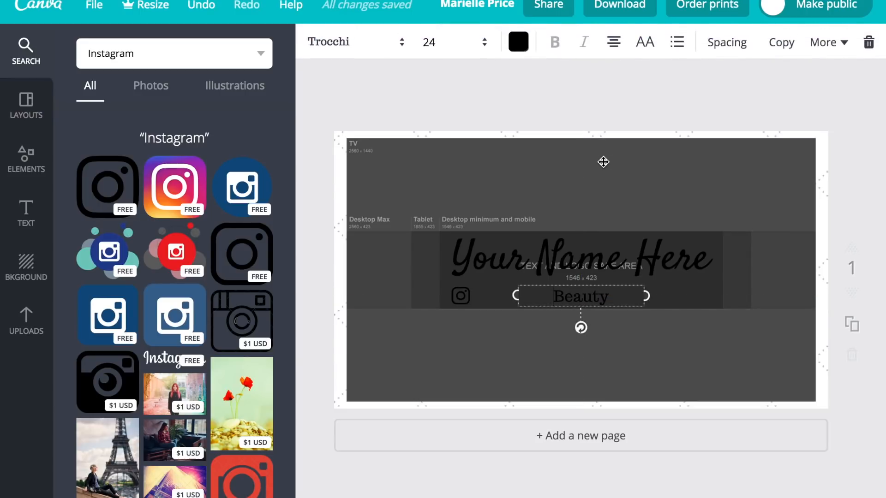
# Delete the size template to preview the design without it, and undo the deletion.
pyautogui.click(603, 161)
pyautogui.press('Delete')
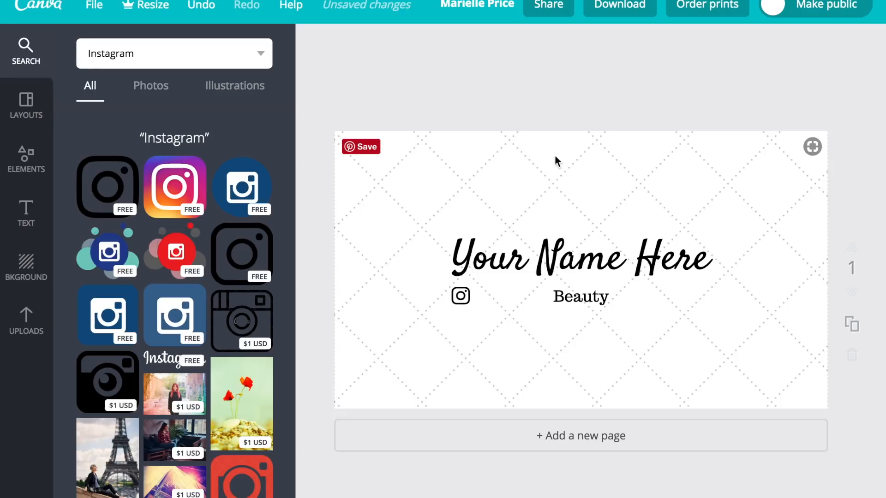
pyautogui.click(202, 7)
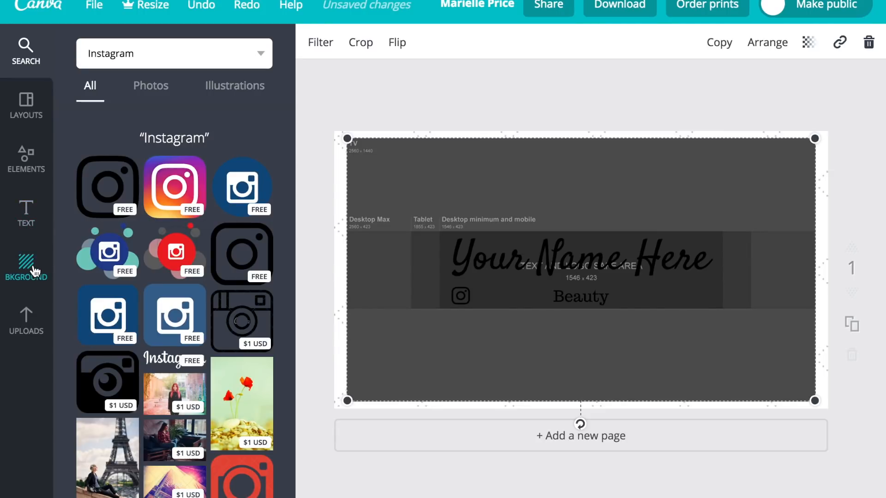
# Browse the line and shape elements available for decorating the channel art.
pyautogui.click(24, 161)
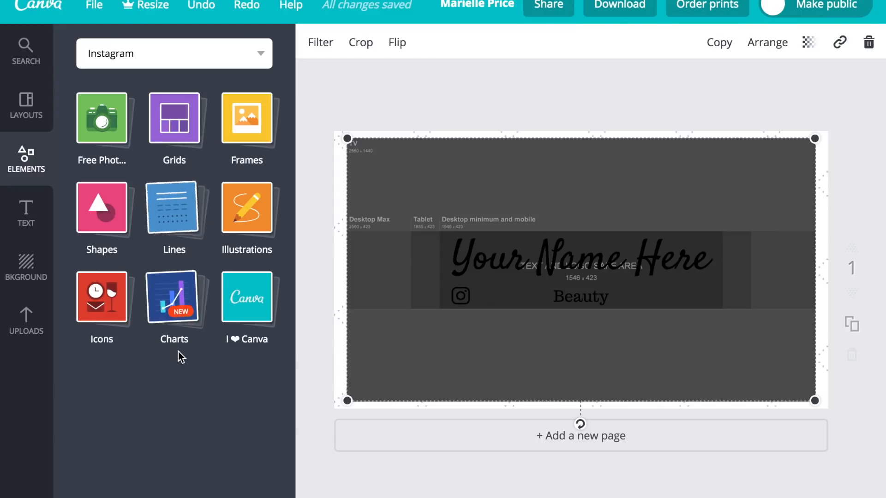
pyautogui.click(174, 210)
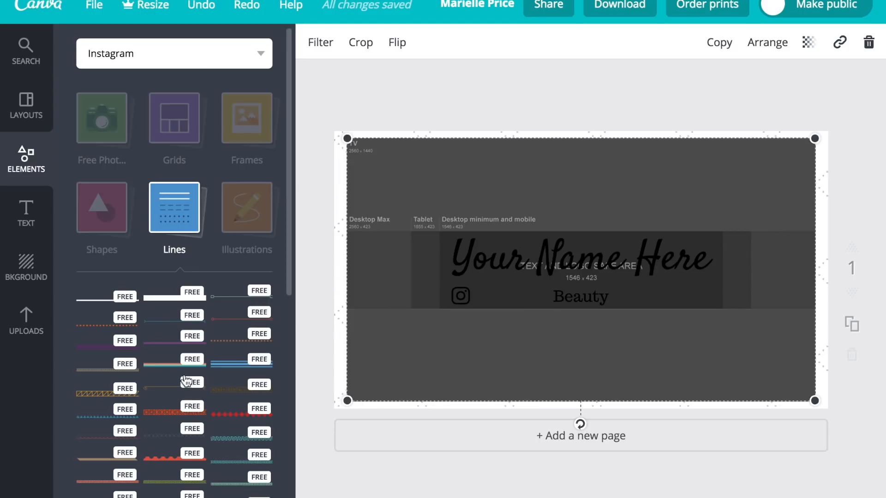
pyautogui.scroll(-10, 192, 390)
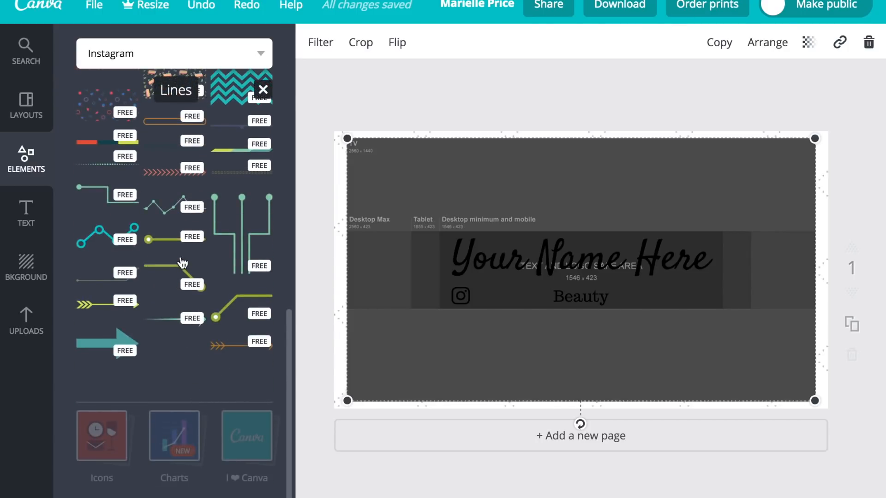
pyautogui.scroll(10, 182, 259)
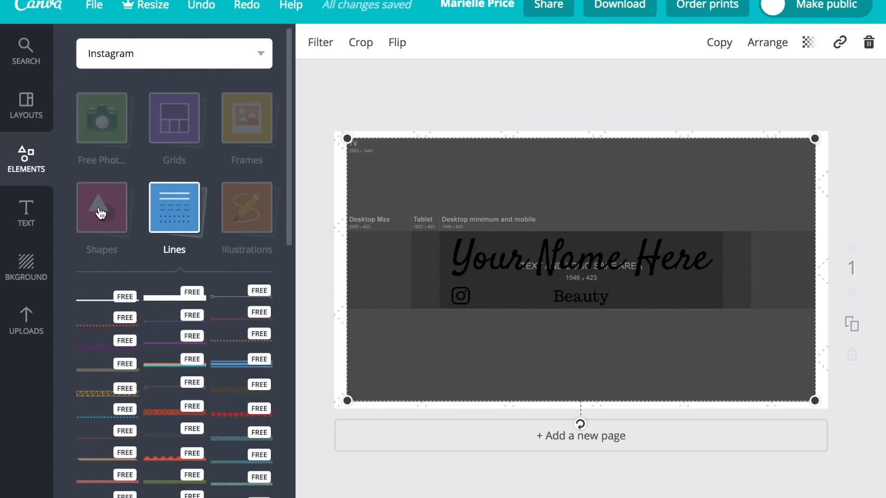
pyautogui.click(99, 219)
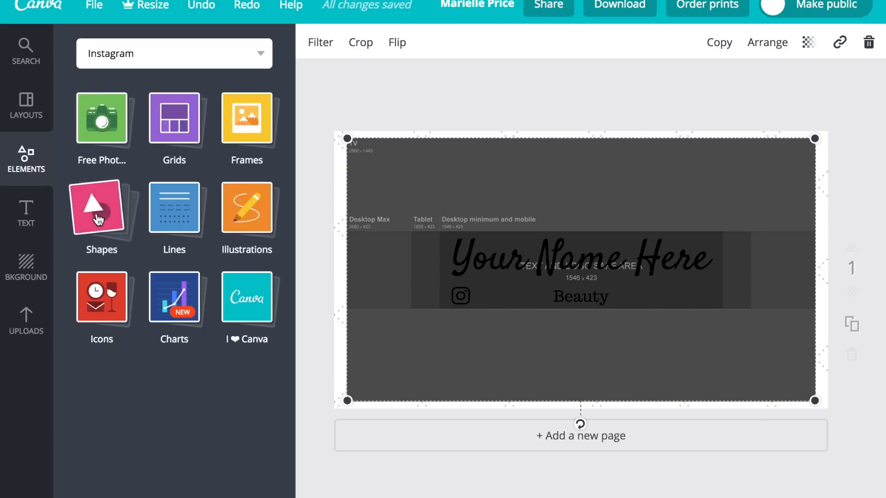
pyautogui.doubleClick(99, 219)
pyautogui.click(101, 218)
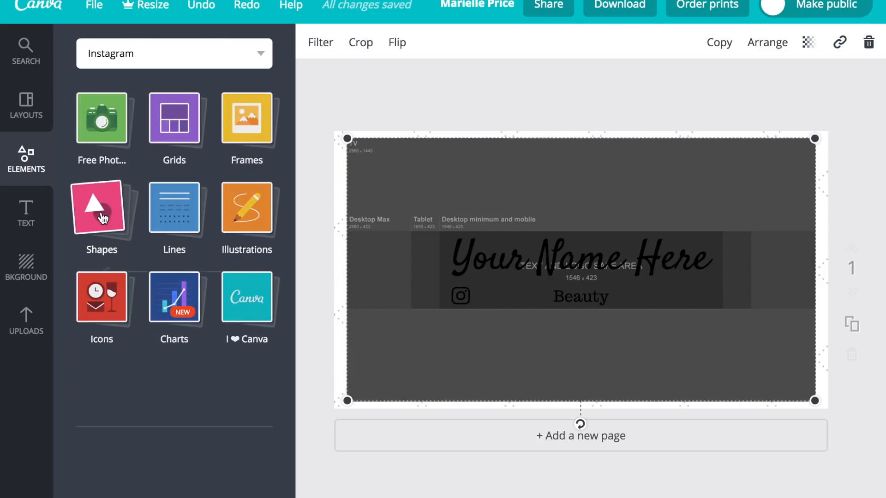
pyautogui.scroll(-5, 187, 354)
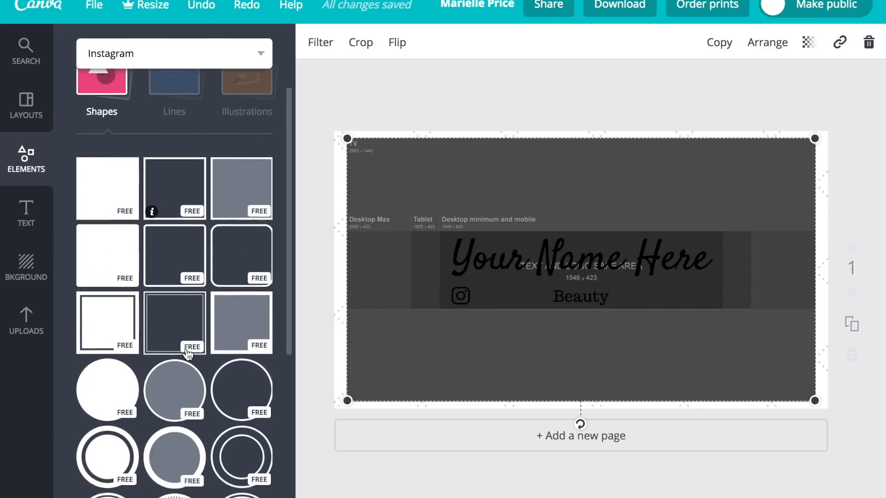
pyautogui.scroll(-10, 189, 355)
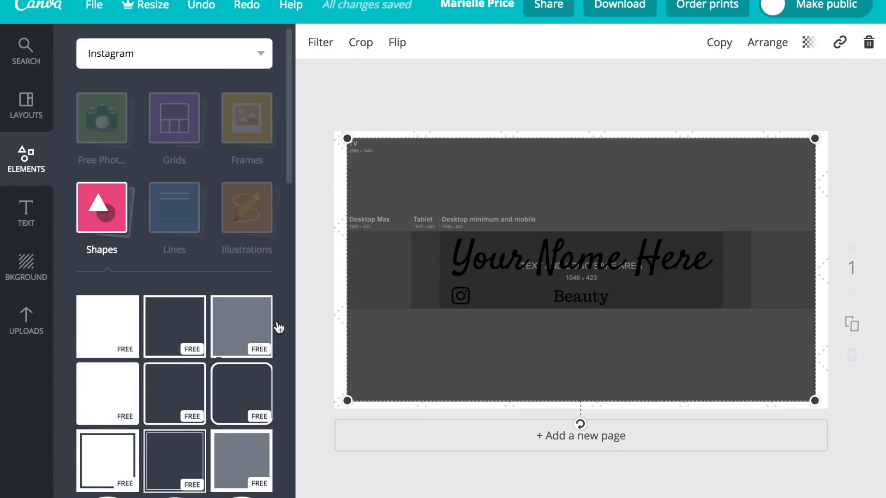
pyautogui.click(98, 221)
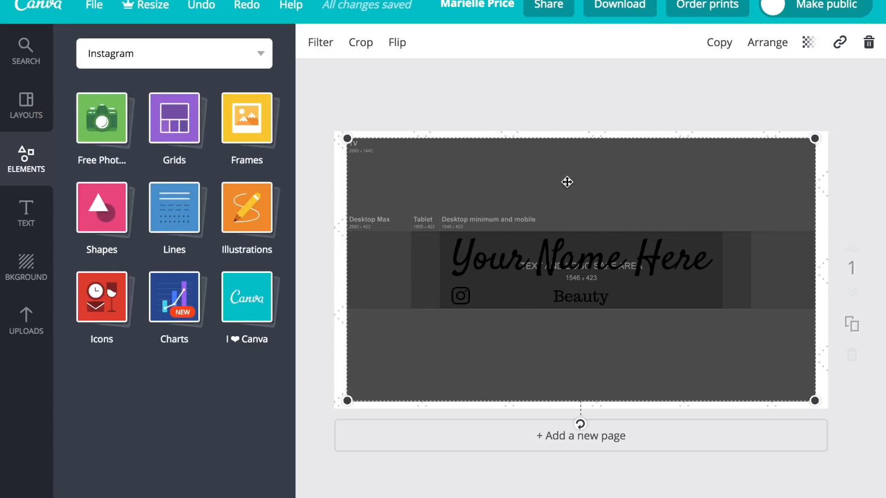
# Delete the size template from the design and download the finished channel art as a PNG.
pyautogui.press('Delete')
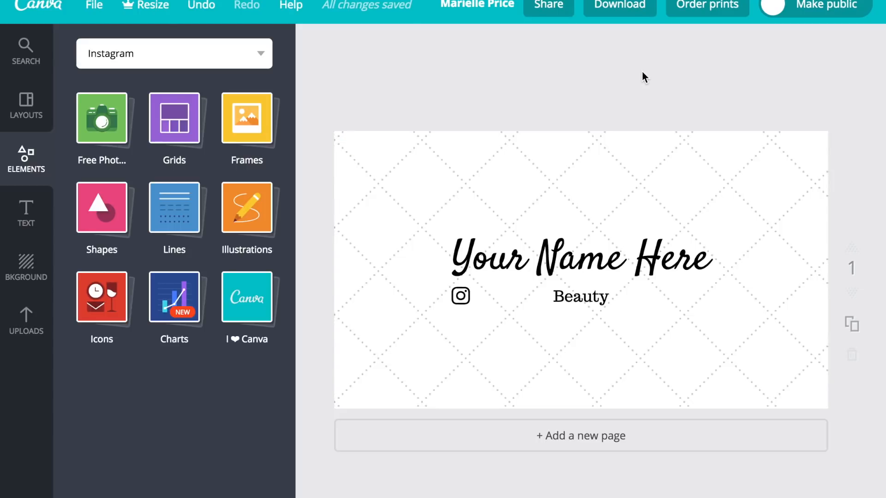
pyautogui.click(623, 10)
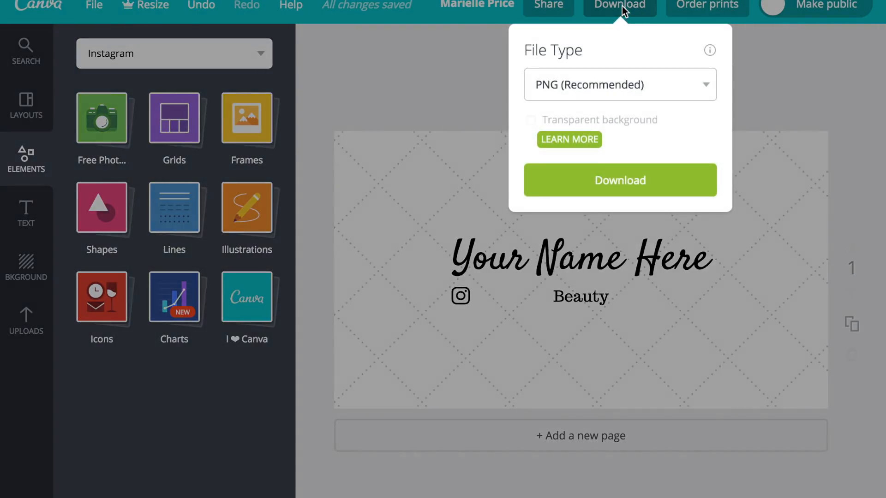
pyautogui.click(631, 188)
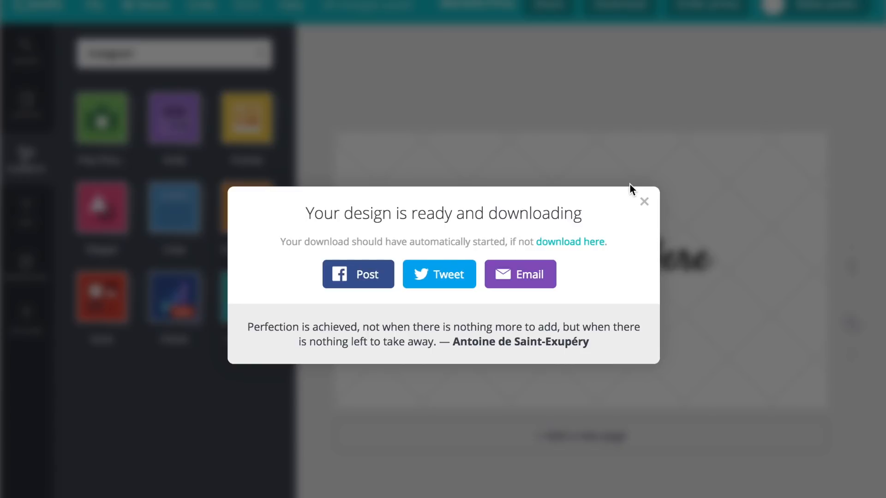
pyautogui.click(644, 202)
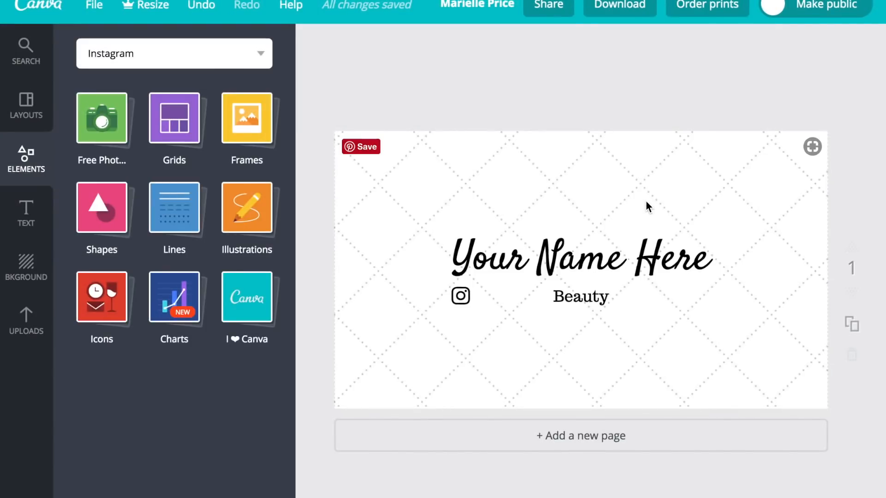
# Switch to the YouTube channel page and replace its channel art with the PNG just downloaded from Canva.
pyautogui.click(529, 0)
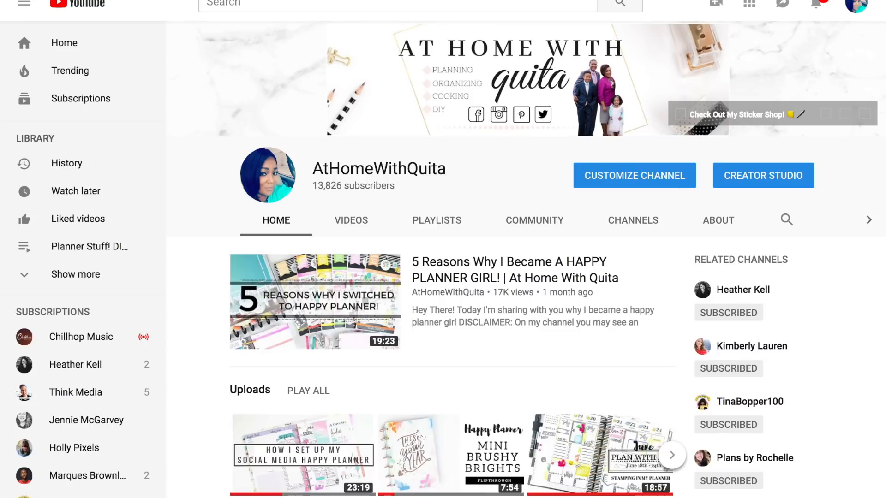
pyautogui.click(861, 49)
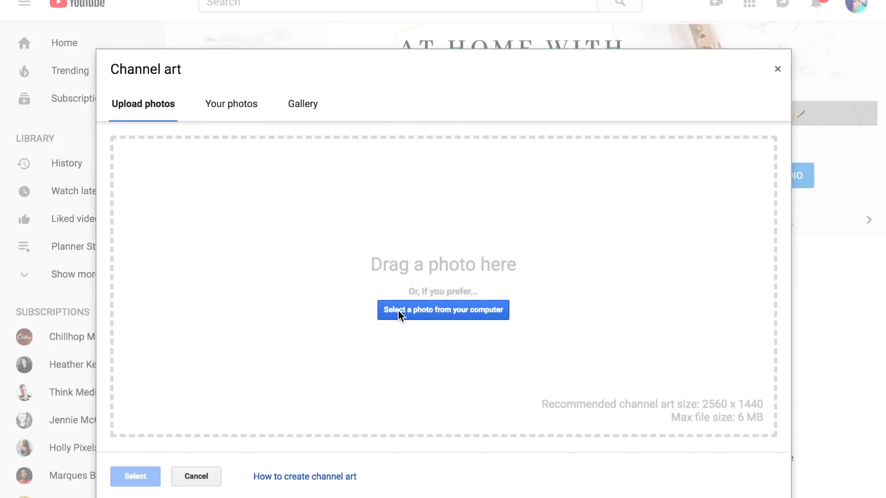
pyautogui.click(398, 311)
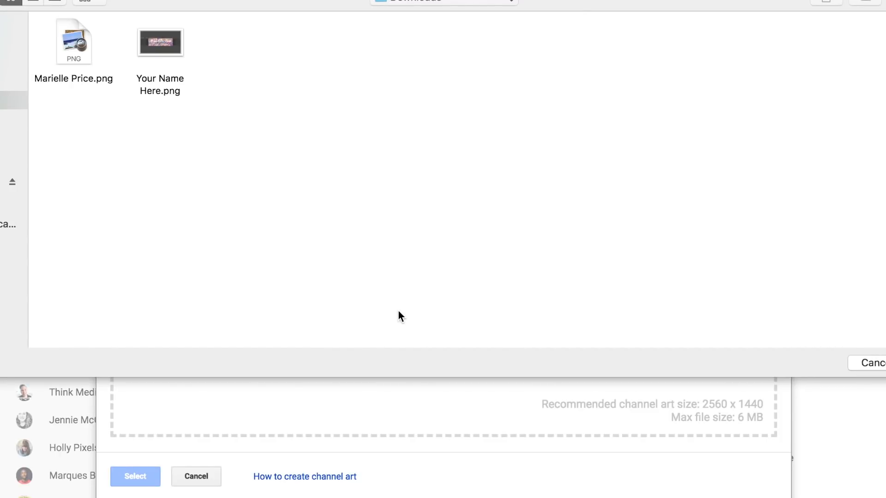
pyautogui.doubleClick(81, 46)
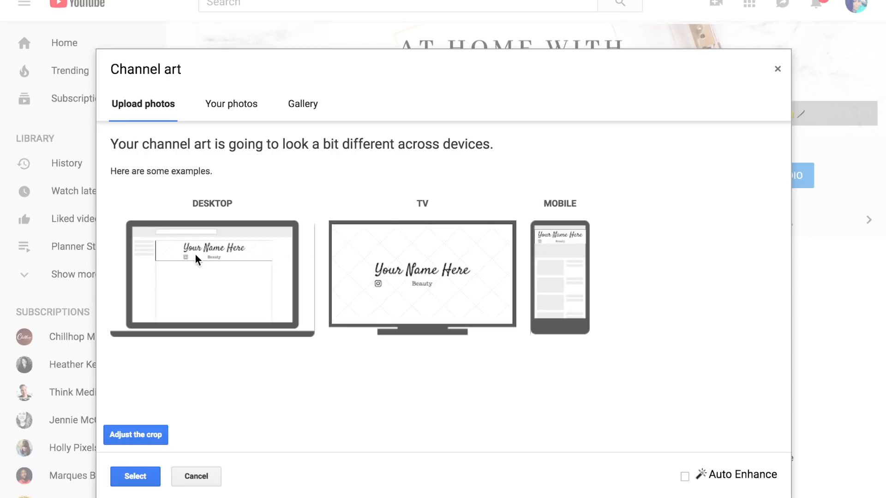
pyautogui.click(135, 479)
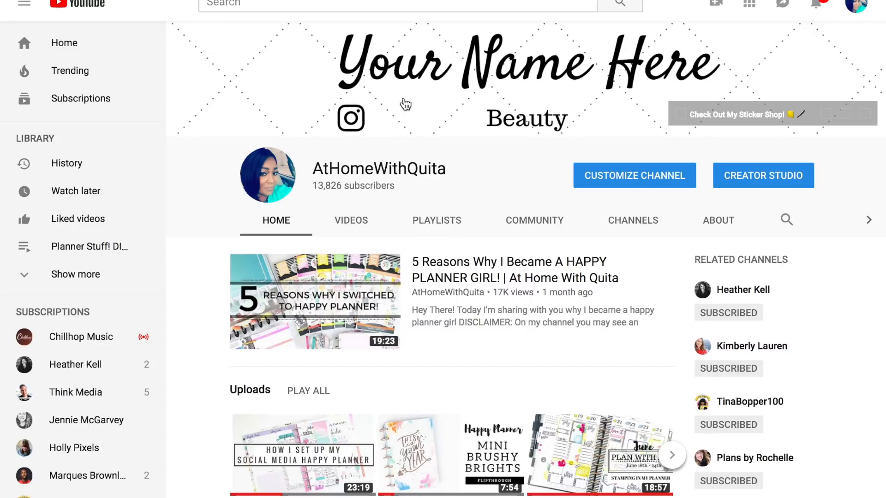
pyautogui.moveTo(233, 123)
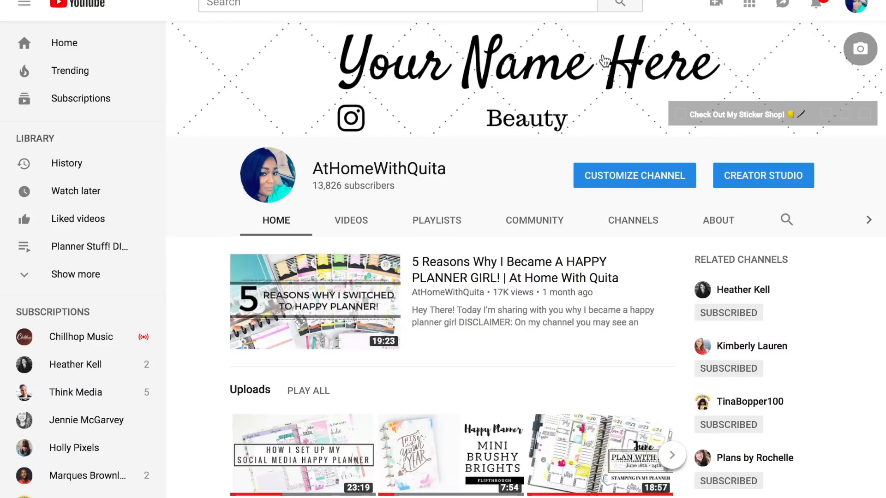